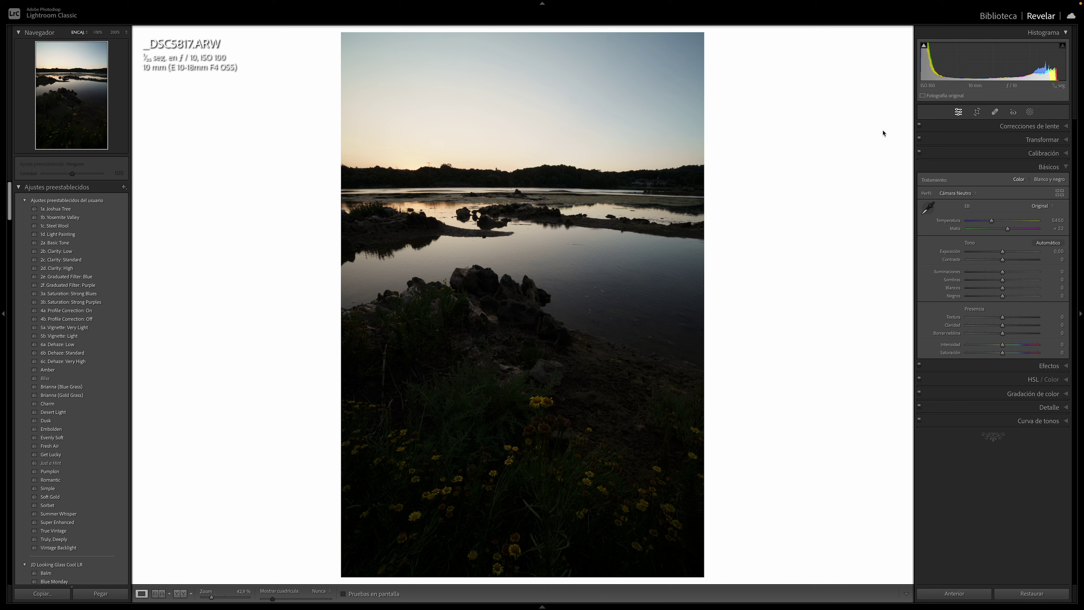
Toggle the Masking panel, then start a new Radial Gradient mask with Shift+M
click(1029, 112)
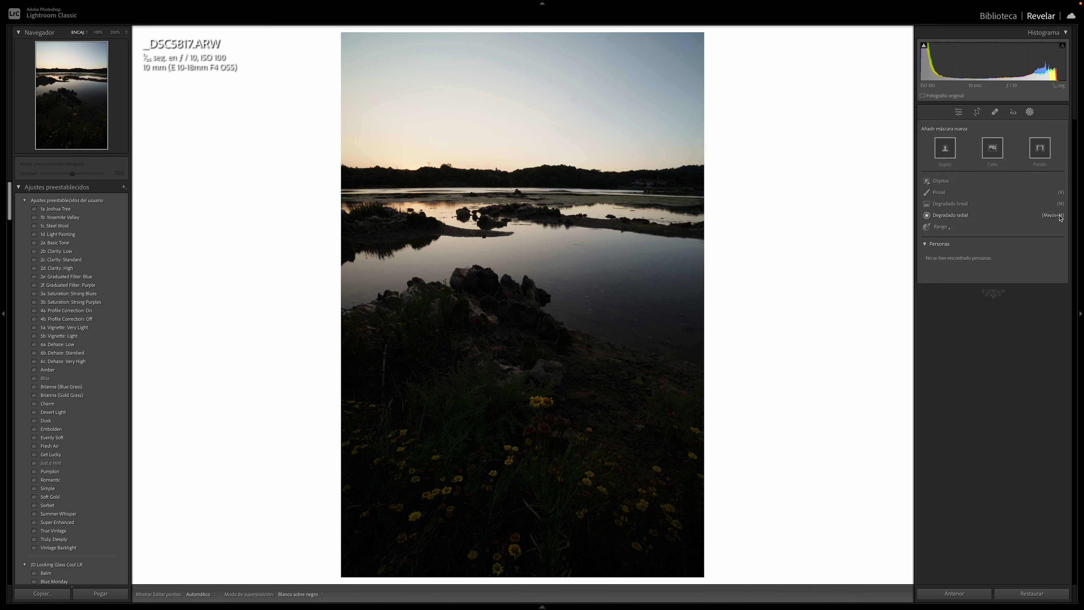
click(1030, 111)
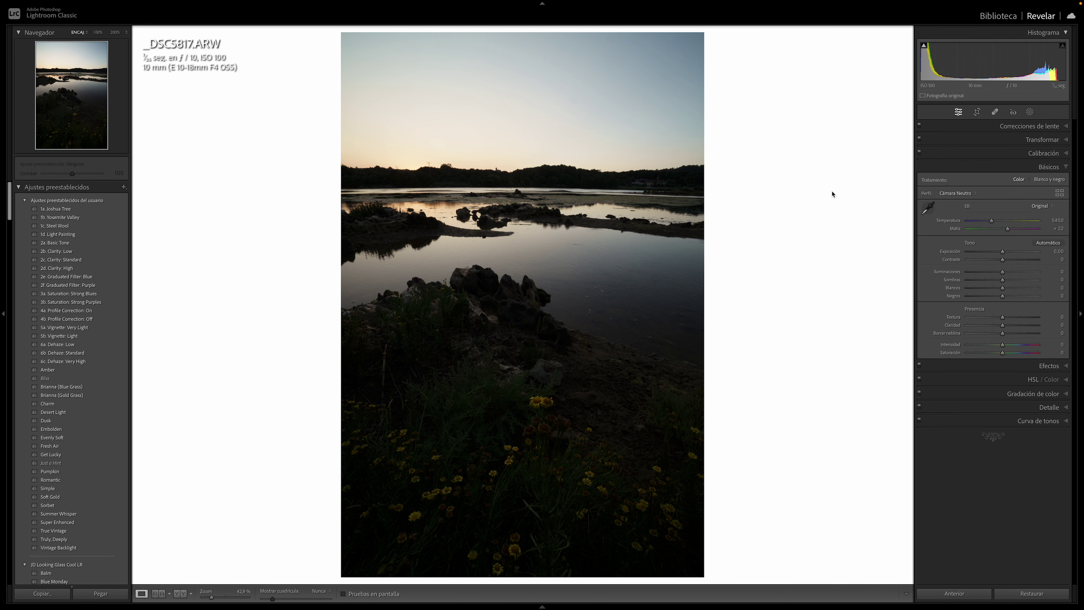
key(shift+m)
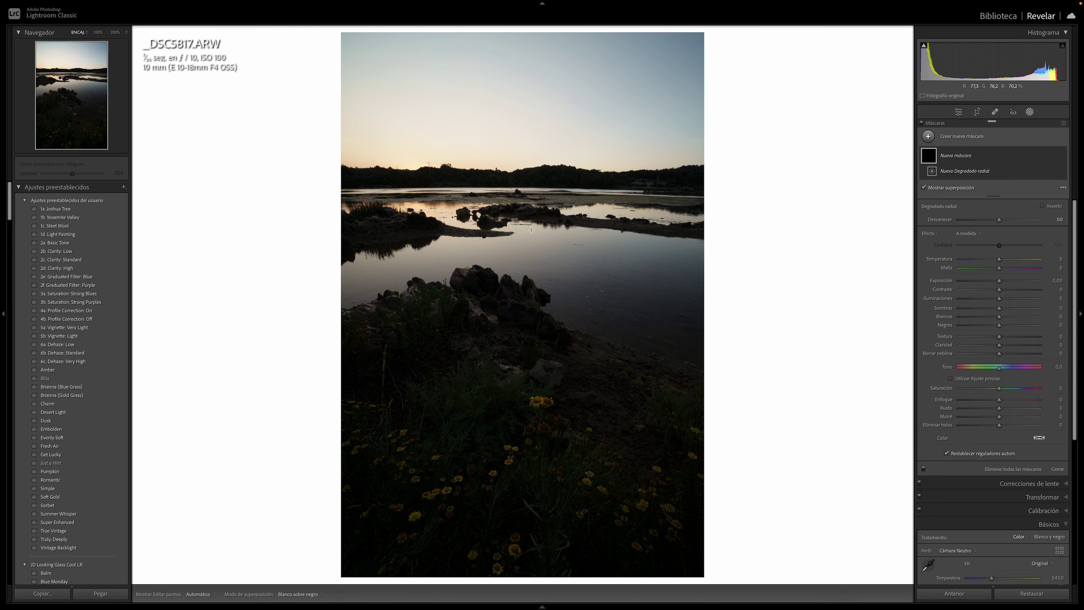
Draw, reshape and move a trial radial gradient, undo its rotation, then delete it
drag(520, 292, 643, 433)
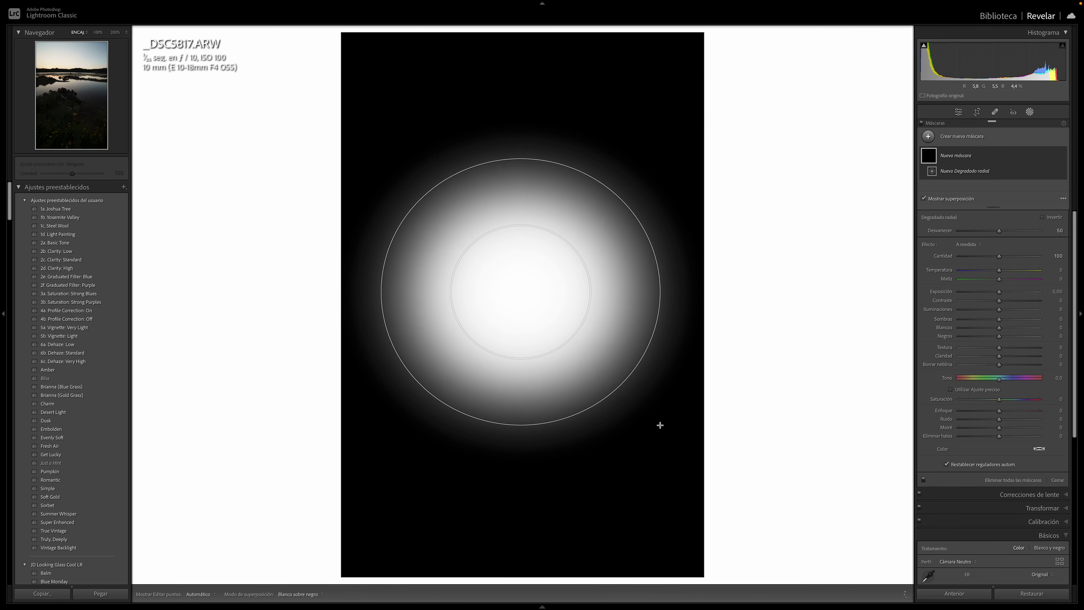
mouse_move(643, 433)
mouse_down()
mouse_move(614, 344)
mouse_move(617, 398)
mouse_move(641, 424)
mouse_move(580, 361)
mouse_move(665, 440)
mouse_move(556, 348)
mouse_move(663, 457)
mouse_move(588, 387)
mouse_move(554, 392)
mouse_move(573, 428)
mouse_move(636, 436)
mouse_move(617, 460)
mouse_move(629, 332)
mouse_move(663, 358)
mouse_move(617, 420)
mouse_move(600, 488)
mouse_up()
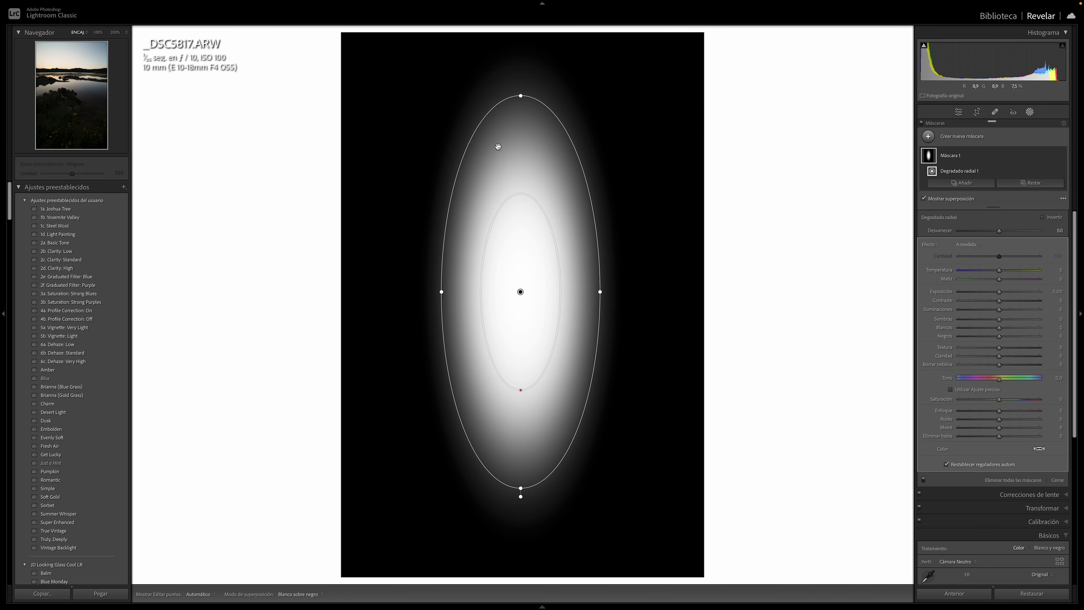
mouse_move(520, 496)
mouse_down()
mouse_move(561, 497)
mouse_move(617, 472)
mouse_move(653, 435)
mouse_move(366, 533)
mouse_move(387, 561)
mouse_move(617, 339)
mouse_move(595, 235)
mouse_move(525, 175)
mouse_move(654, 299)
mouse_up()
key(ctrl+z)
drag(522, 295, 536, 320)
key(Delete)
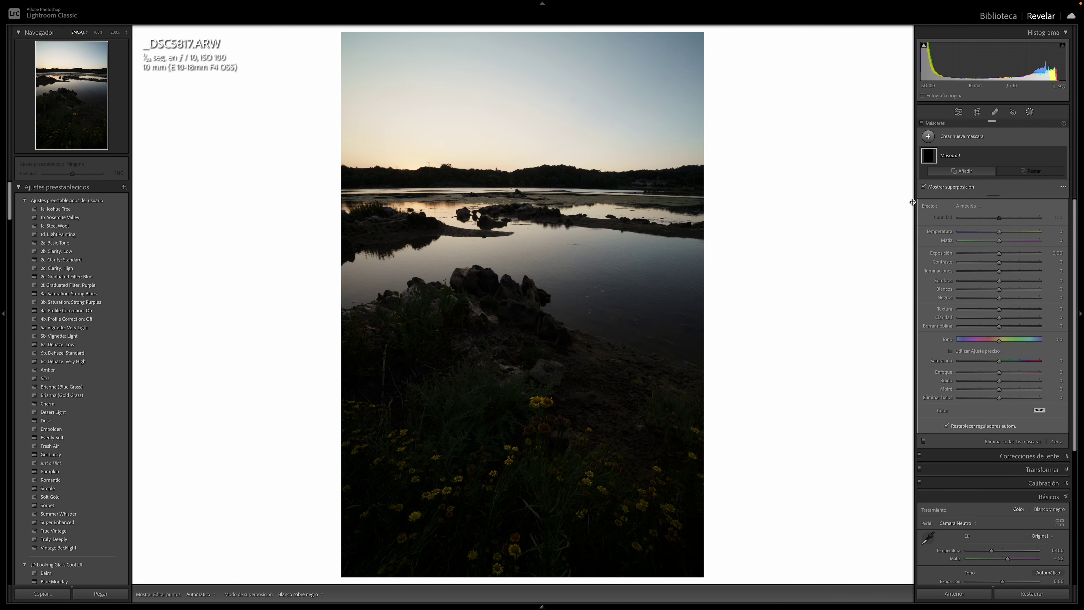
Draw a trial full-height radial gradient from the photo centre, undo it, and restart the mask
key(shift+m)
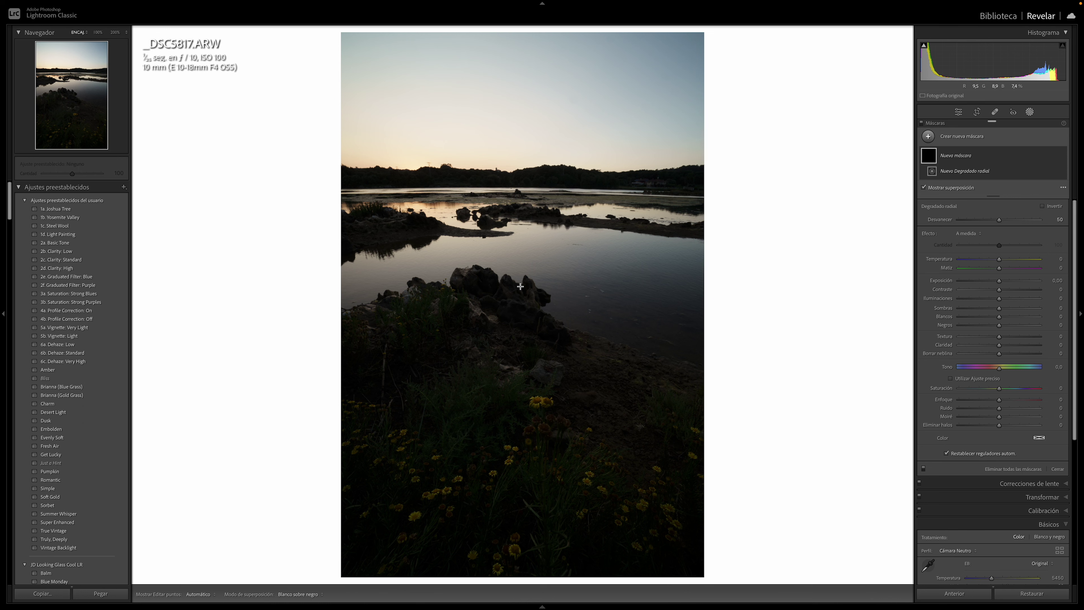
drag(520, 286, 641, 461)
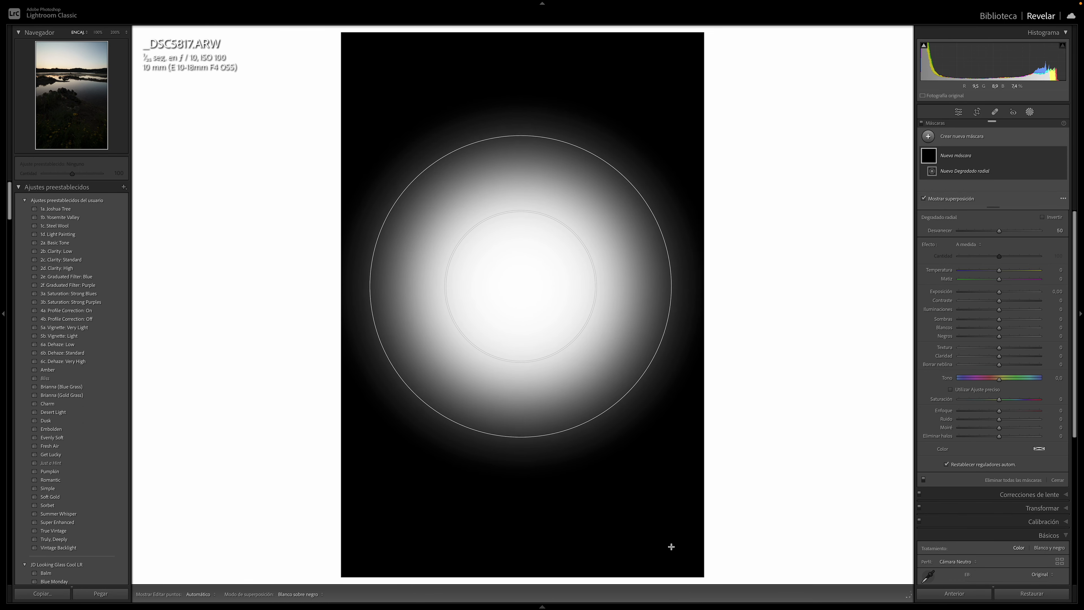
drag(642, 521, 672, 550)
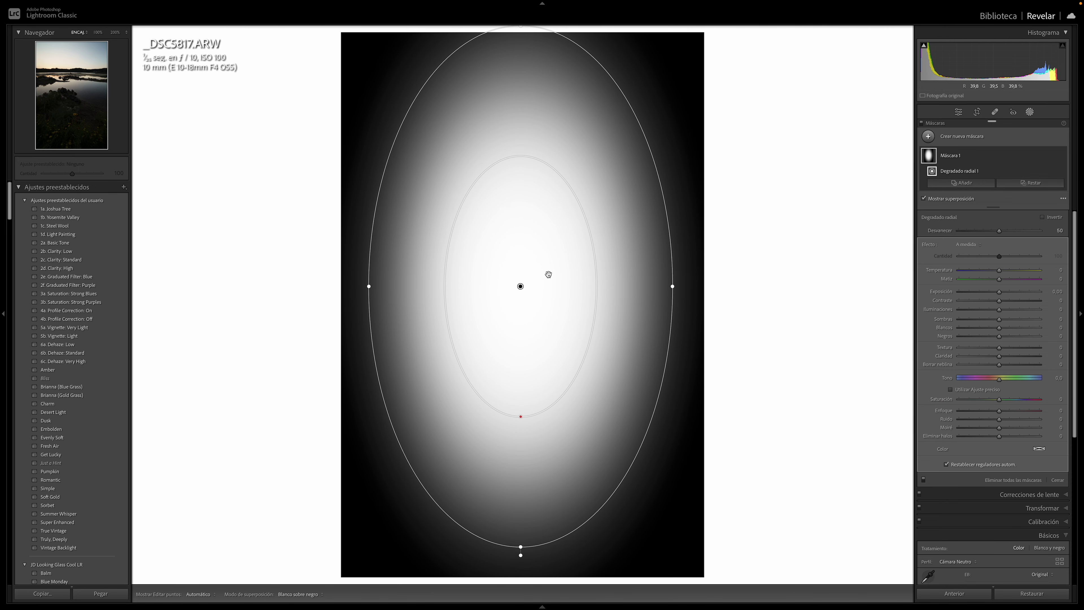
key(ctrl+z)
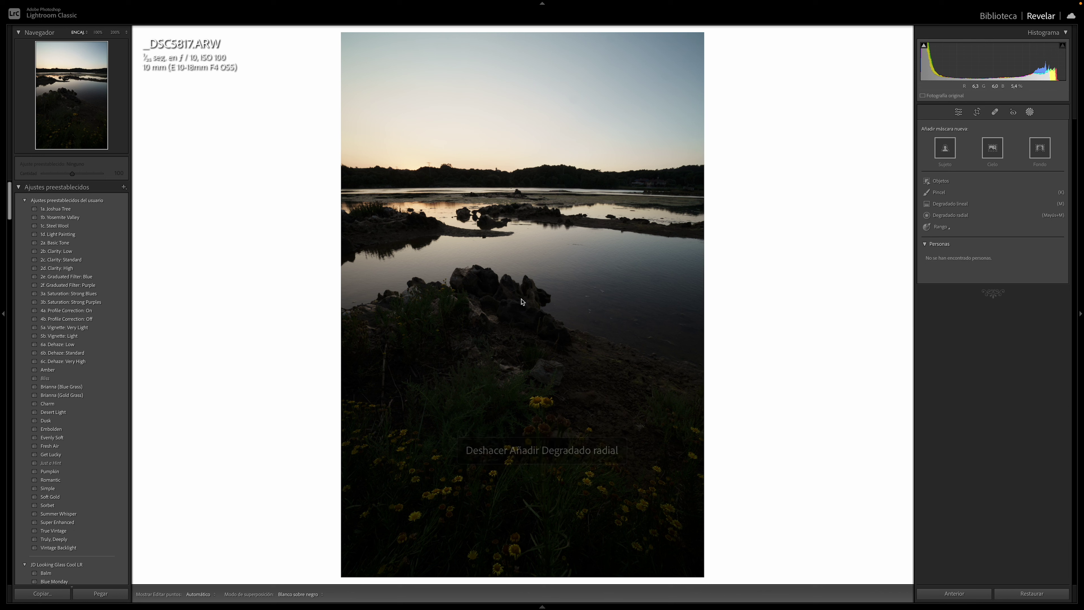
key(shift+m)
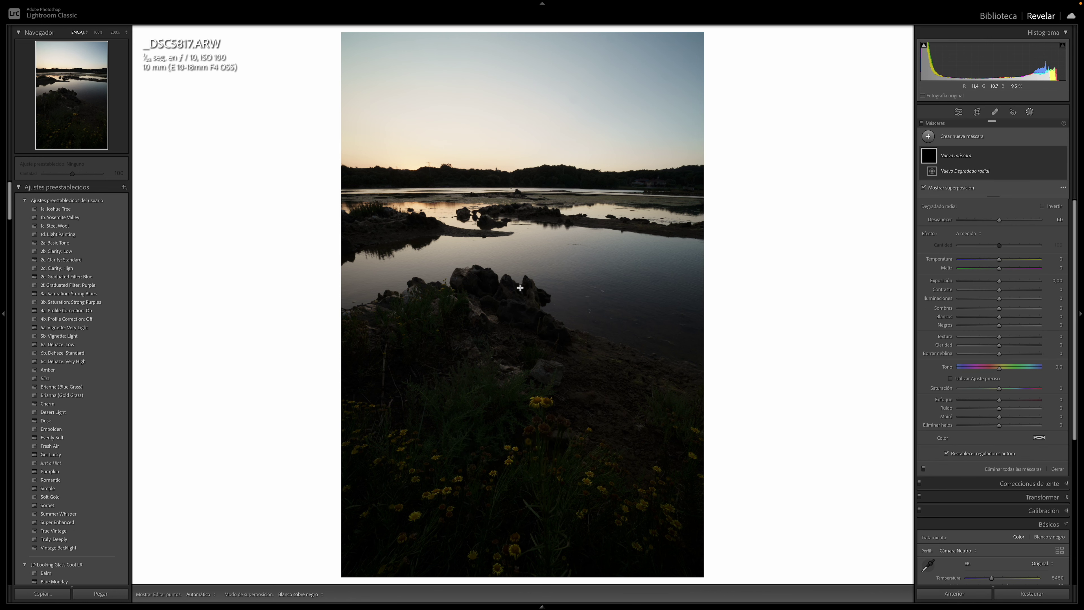
Draw a circular radial gradient centred on the photo with feather about 75
mouse_move(521, 295)
mouse_down()
mouse_move(610, 444)
mouse_move(674, 500)
mouse_up()
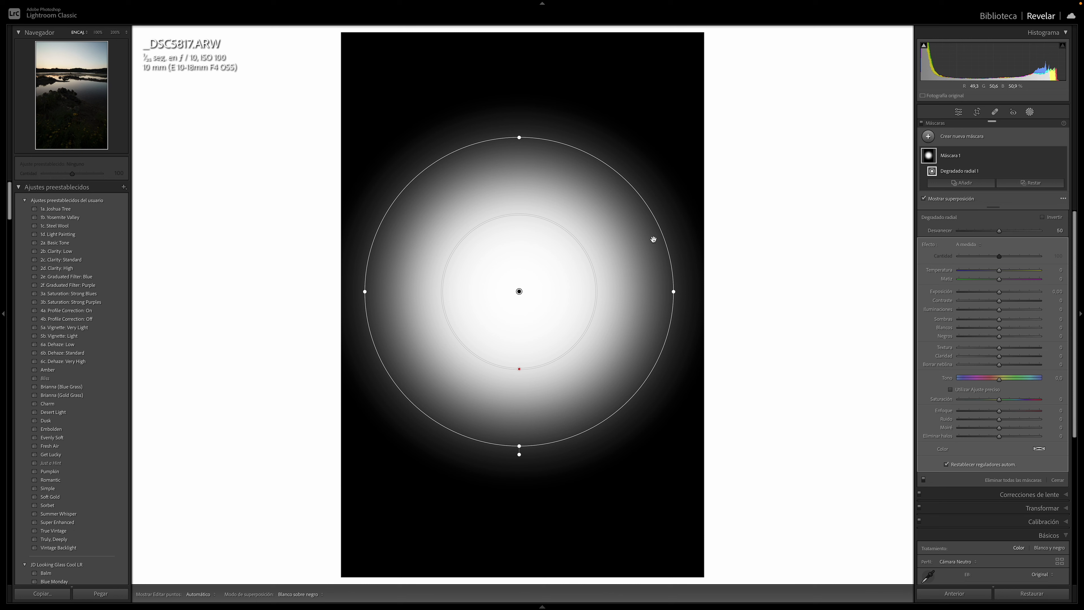
mouse_move(521, 370)
mouse_down()
mouse_move(510, 292)
mouse_move(531, 375)
mouse_move(531, 363)
mouse_up()
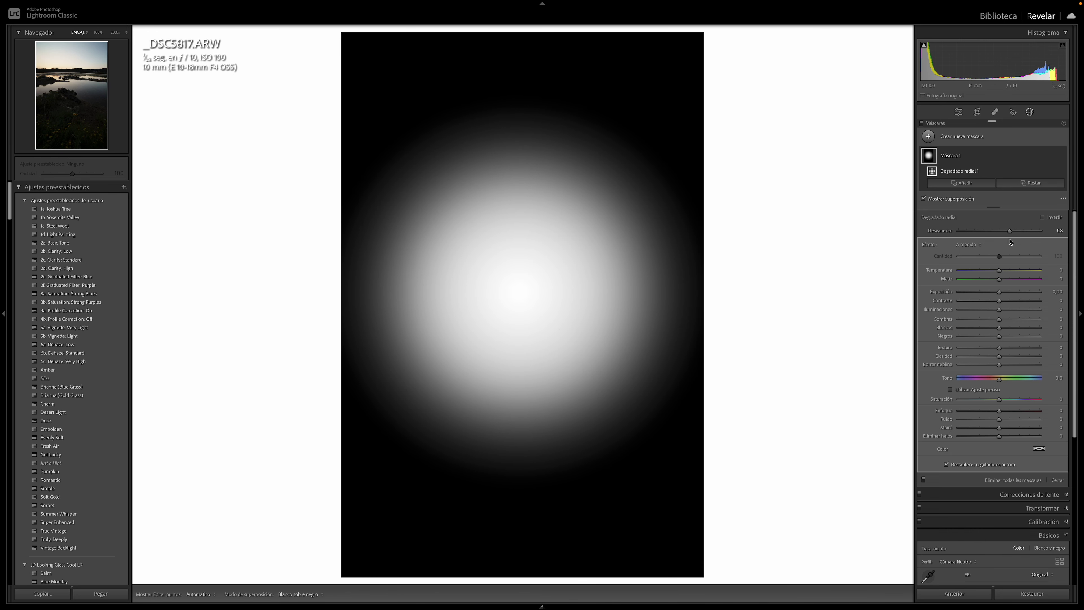
drag(1007, 233, 954, 241)
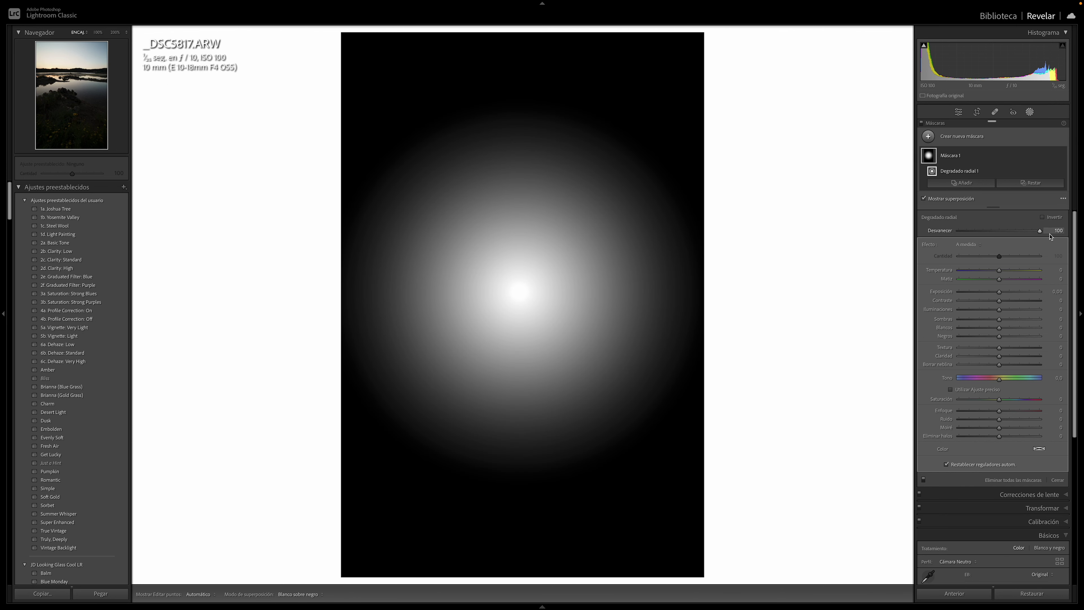
mouse_move(1023, 239)
mouse_down()
mouse_move(1000, 240)
mouse_move(1019, 241)
mouse_up()
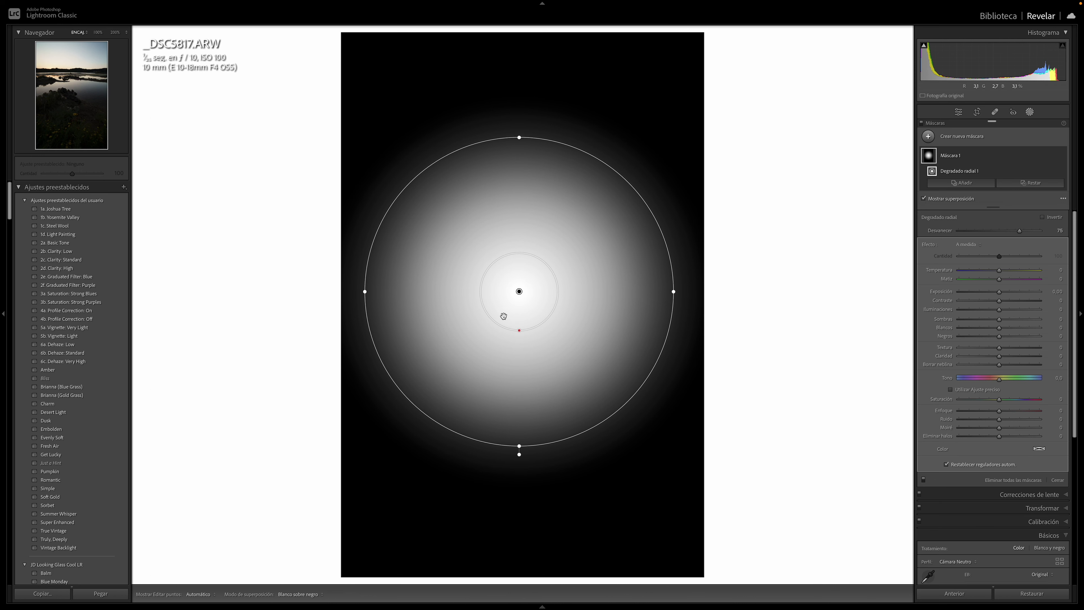
Try narrower and flatter ellipse shapes, undoing both to keep the circle
mouse_move(364, 293)
mouse_down()
mouse_move(438, 293)
mouse_move(372, 296)
mouse_move(412, 295)
mouse_up()
key(ctrl+z)
mouse_move(518, 137)
mouse_down()
mouse_move(532, 182)
mouse_move(522, 144)
mouse_up()
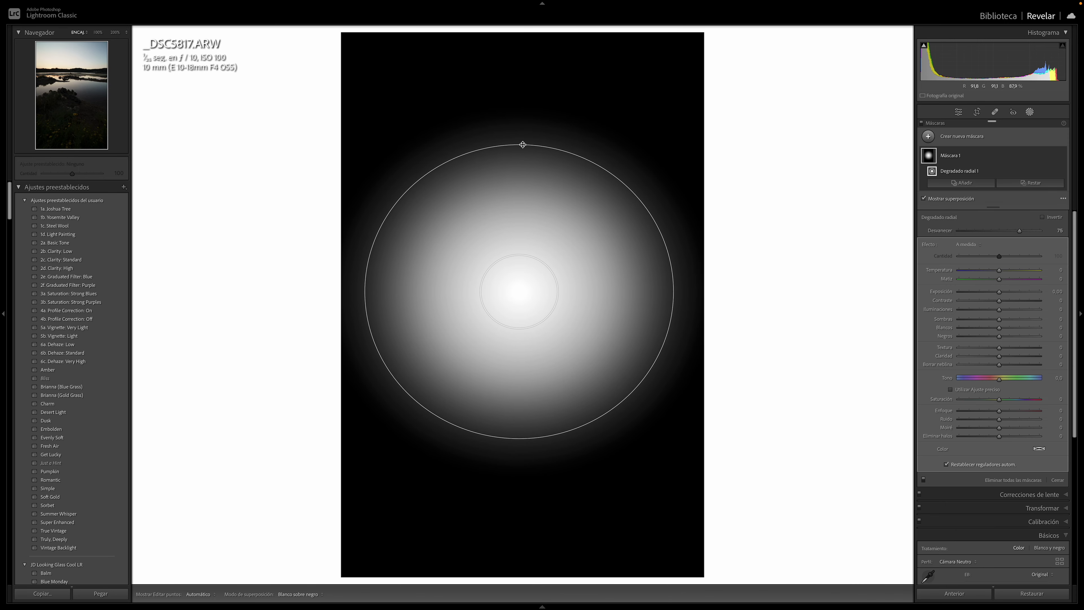
key(ctrl+z)
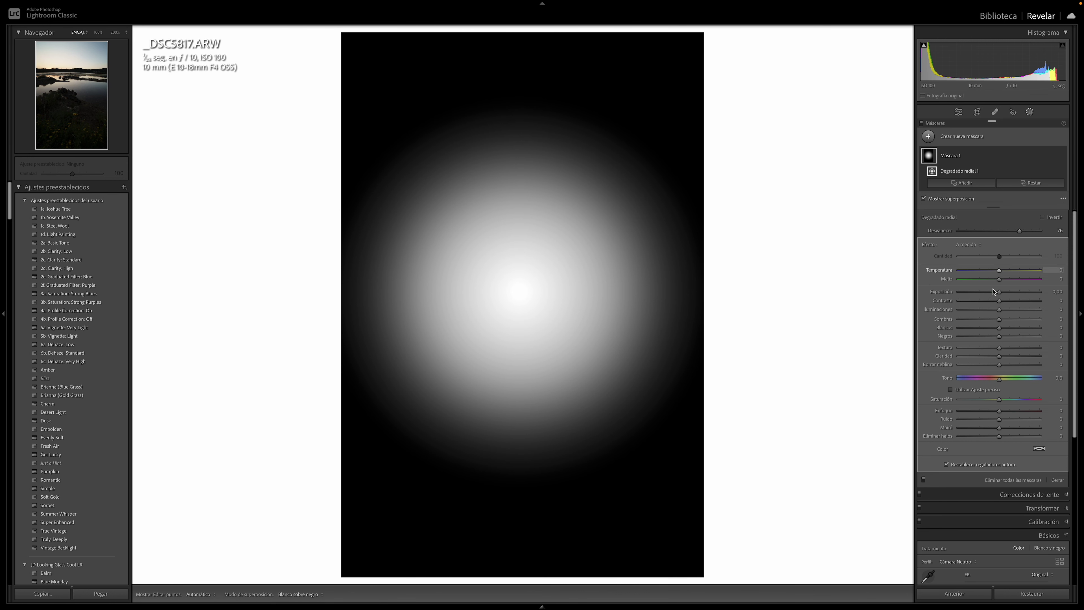
Hide the overlay and brighten inside the gradient with Exposure 0.93 and Shadows 32
key(o)
mouse_move(999, 291)
mouse_down()
mouse_move(1014, 294)
mouse_move(1012, 319)
mouse_up()
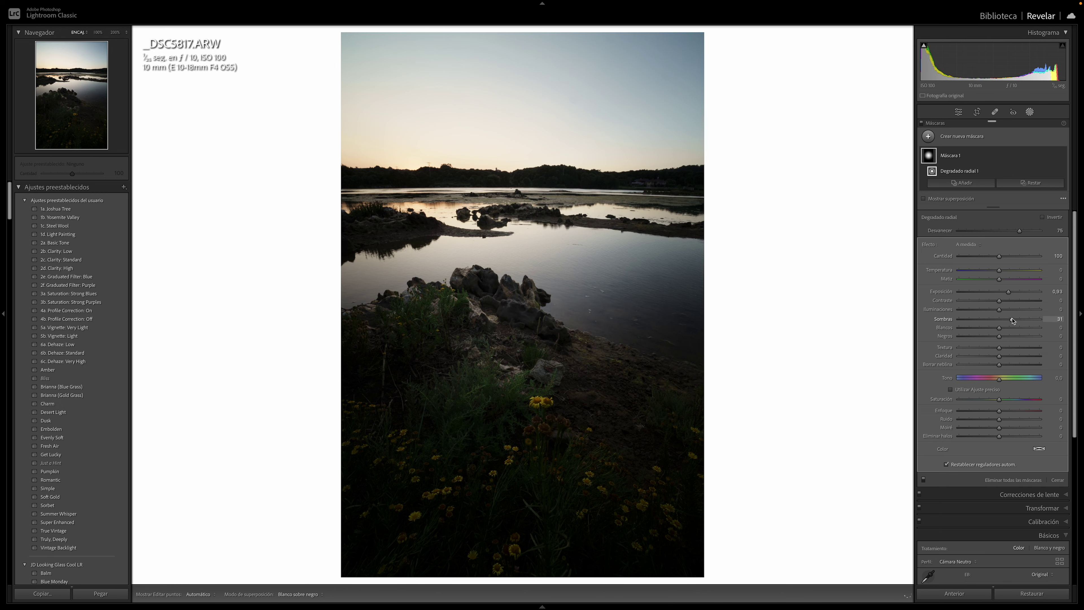
mouse_move(518, 292)
mouse_down()
mouse_move(475, 446)
mouse_move(581, 443)
mouse_move(520, 375)
mouse_move(513, 424)
mouse_move(533, 415)
mouse_move(515, 411)
mouse_move(512, 424)
mouse_move(527, 392)
mouse_move(530, 429)
mouse_move(525, 406)
mouse_move(515, 414)
mouse_move(496, 166)
mouse_move(534, 387)
mouse_move(501, 293)
mouse_move(529, 257)
mouse_up()
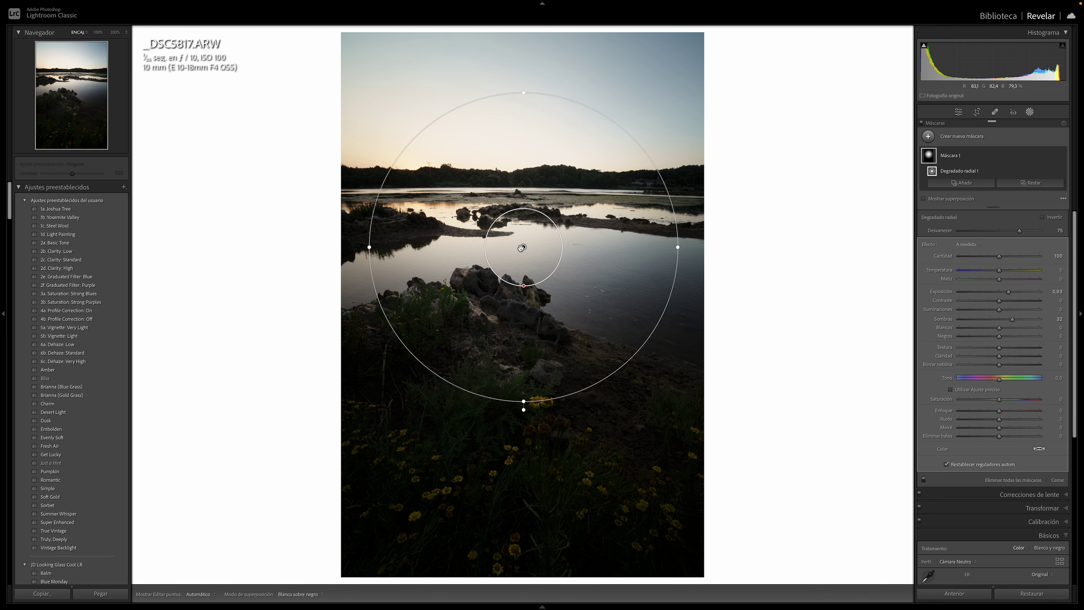
Move the gradient onto the rocks and stretch it into a tall ellipse with feather 32
mouse_move(523, 248)
mouse_down()
mouse_move(513, 296)
mouse_move(460, 169)
mouse_move(545, 242)
mouse_move(496, 363)
mouse_move(534, 486)
mouse_move(520, 523)
mouse_move(484, 528)
mouse_move(576, 295)
mouse_move(535, 254)
mouse_move(512, 305)
mouse_up()
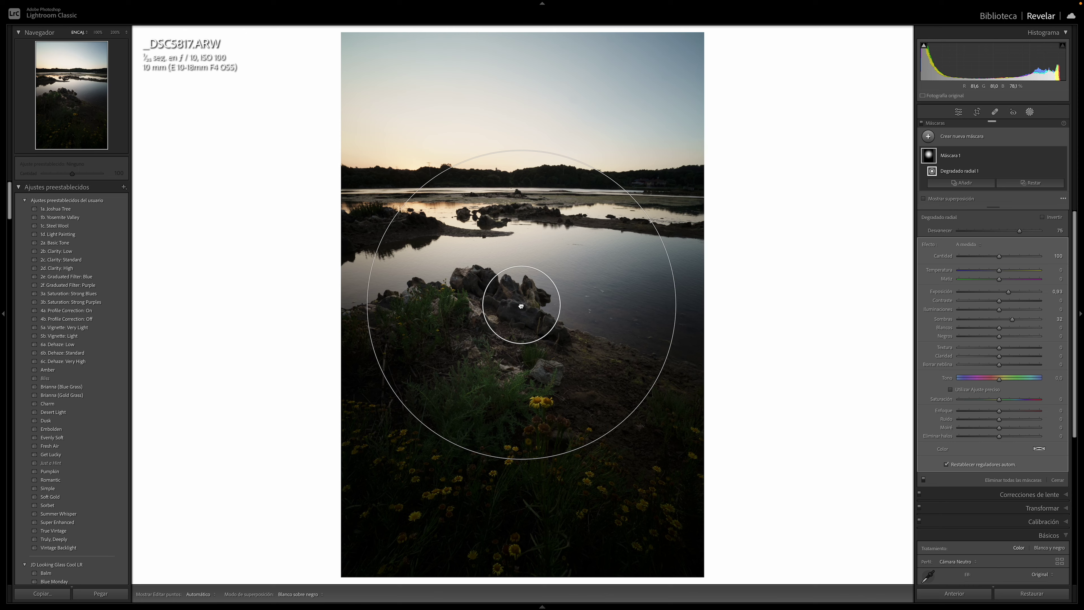
drag(521, 150, 512, 54)
drag(519, 367, 520, 476)
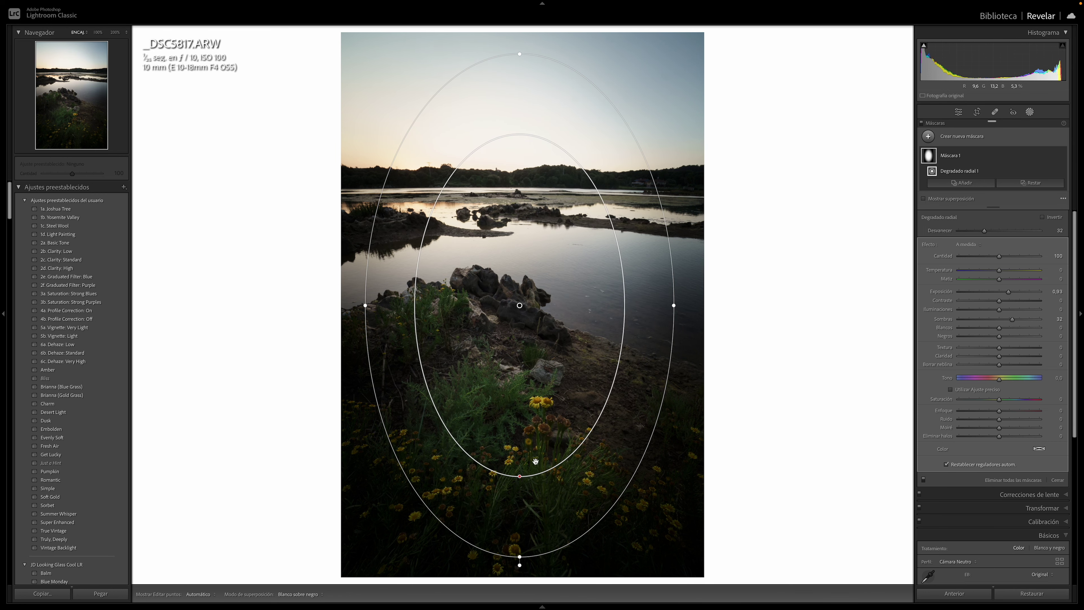
drag(519, 307, 521, 300)
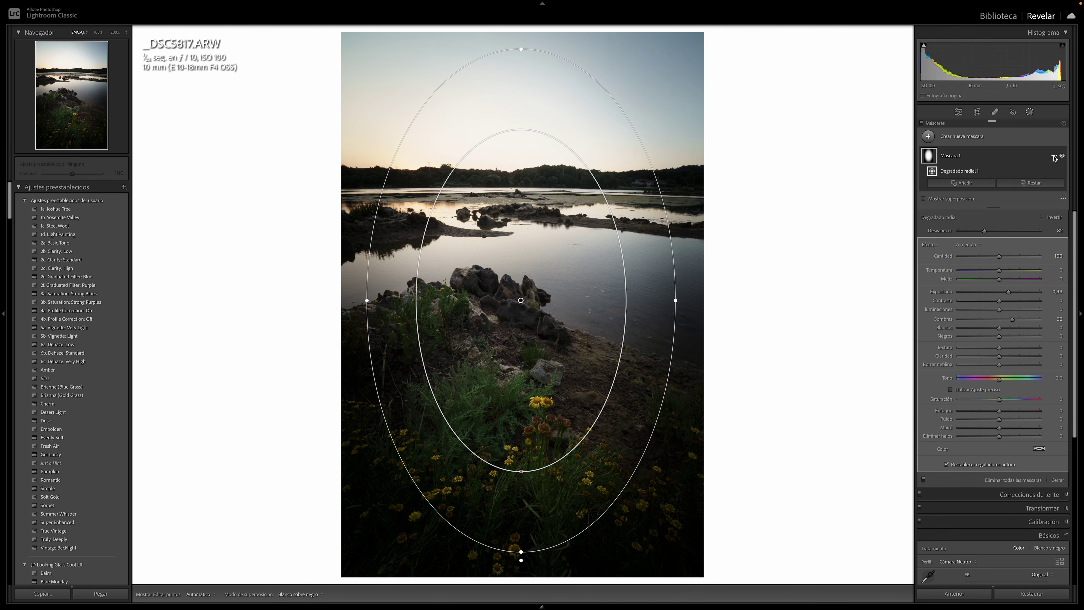
click(1053, 156)
Invert the gradient, reset its sliders, and set Exposure to -0.62 to darken the surroundings
click(1018, 174)
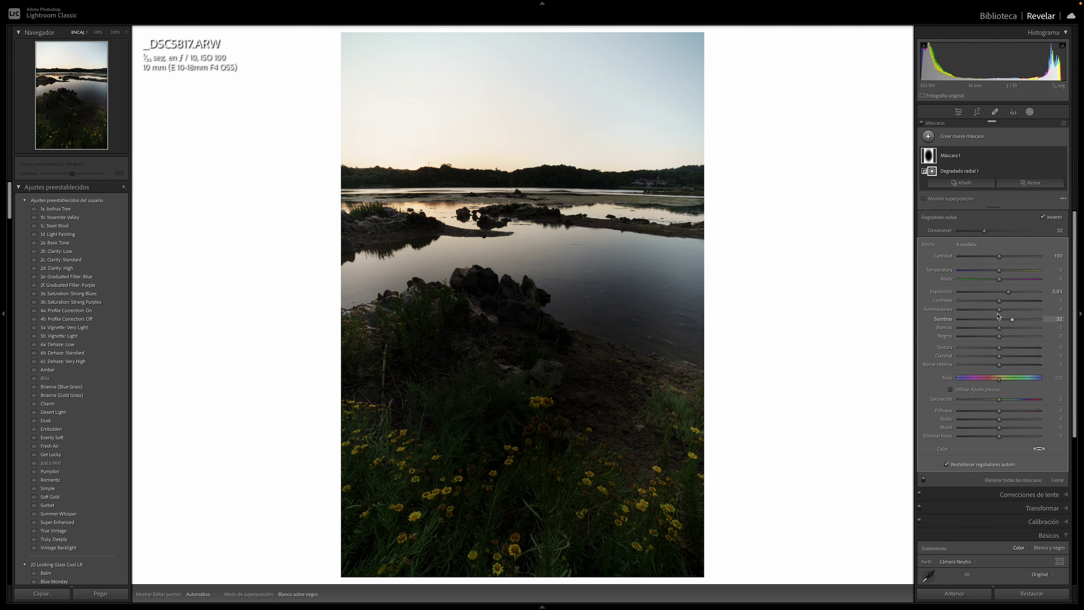
double_click(950, 292)
key(o)
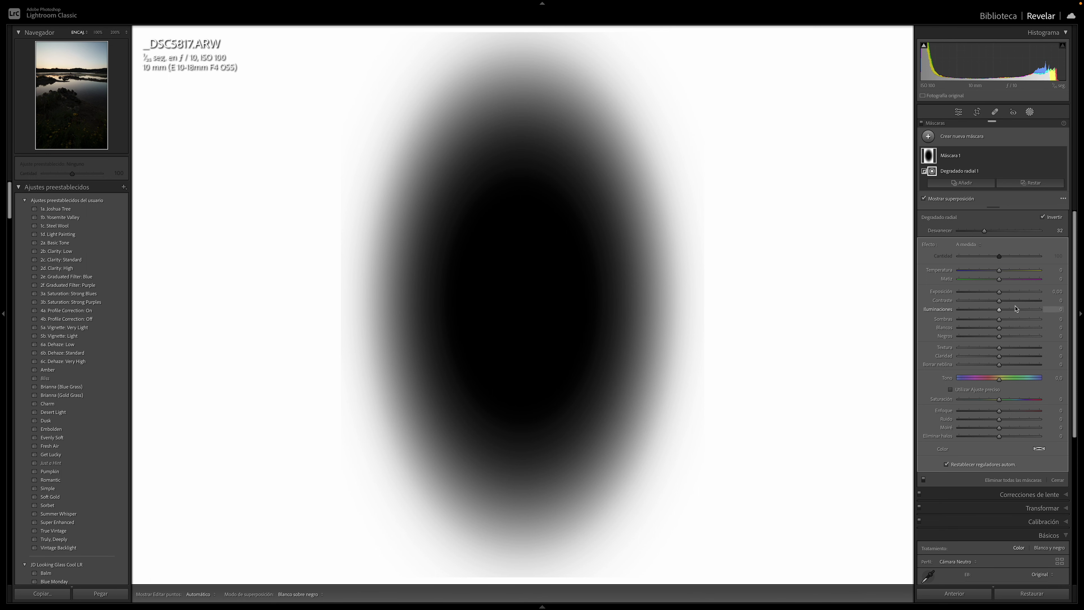
drag(999, 293, 995, 295)
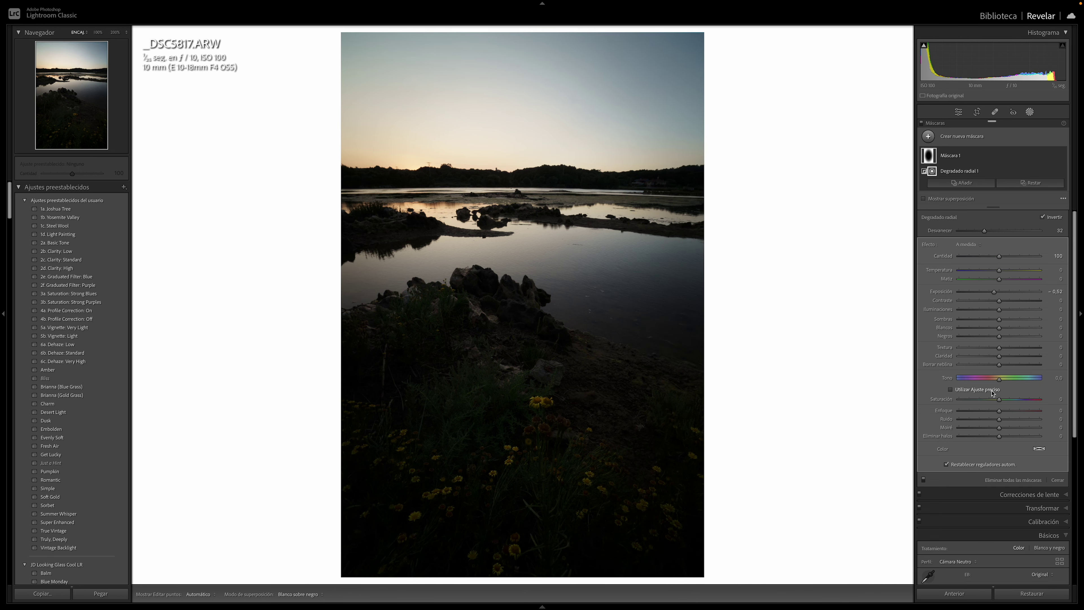
Raise the photo's overall Basic exposure to about +0.89
click(1030, 112)
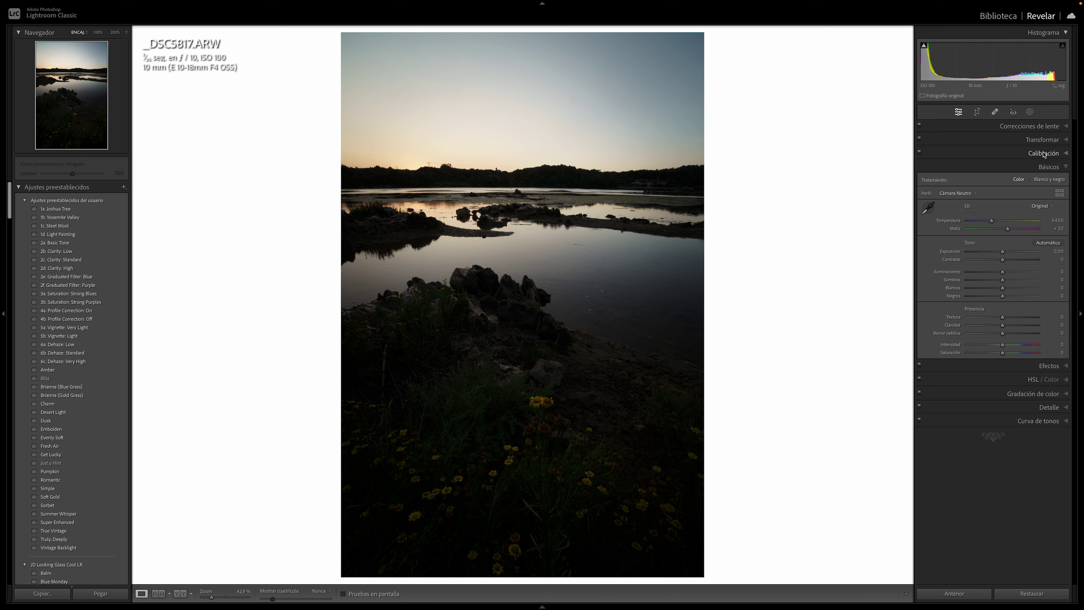
drag(1003, 252, 1009, 255)
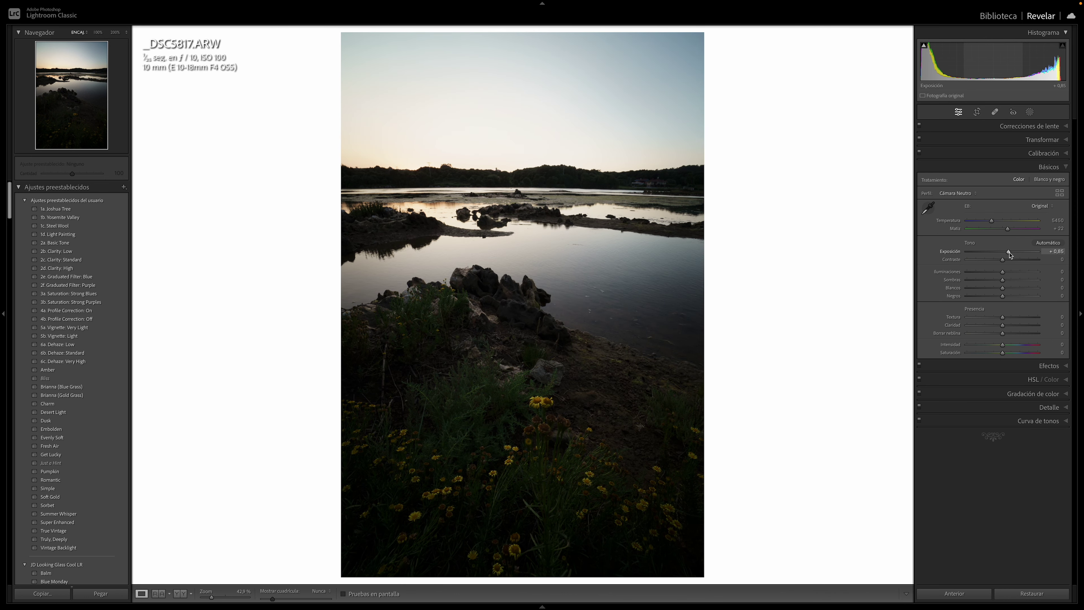
click(1029, 112)
Compare the sky with Mask 1 on and off, then reset its exposure to zero
click(1062, 156)
click(1062, 157)
click(1062, 157)
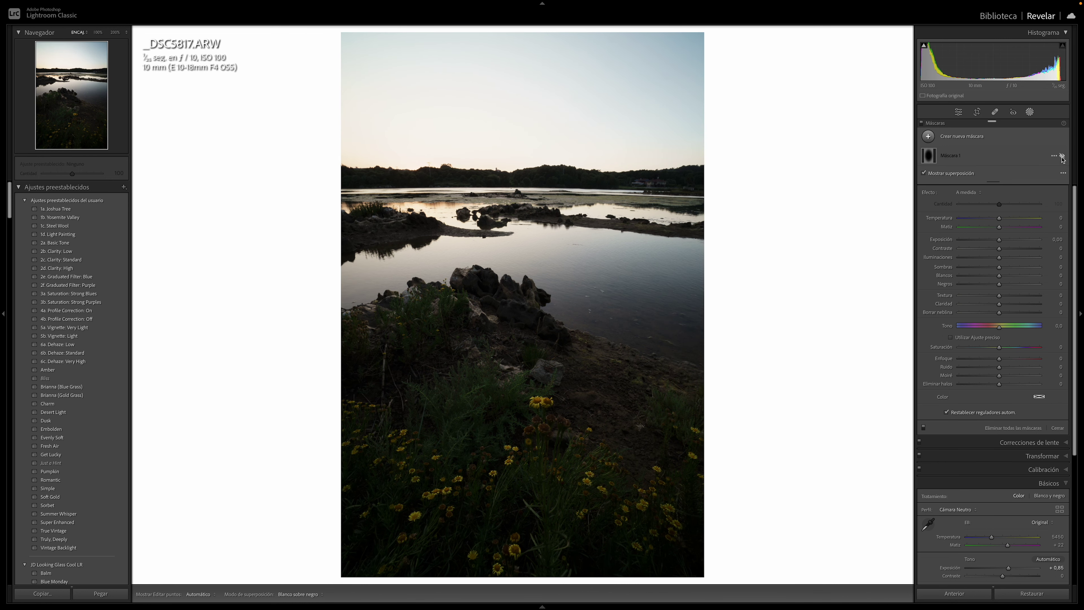
click(1062, 157)
click(1062, 156)
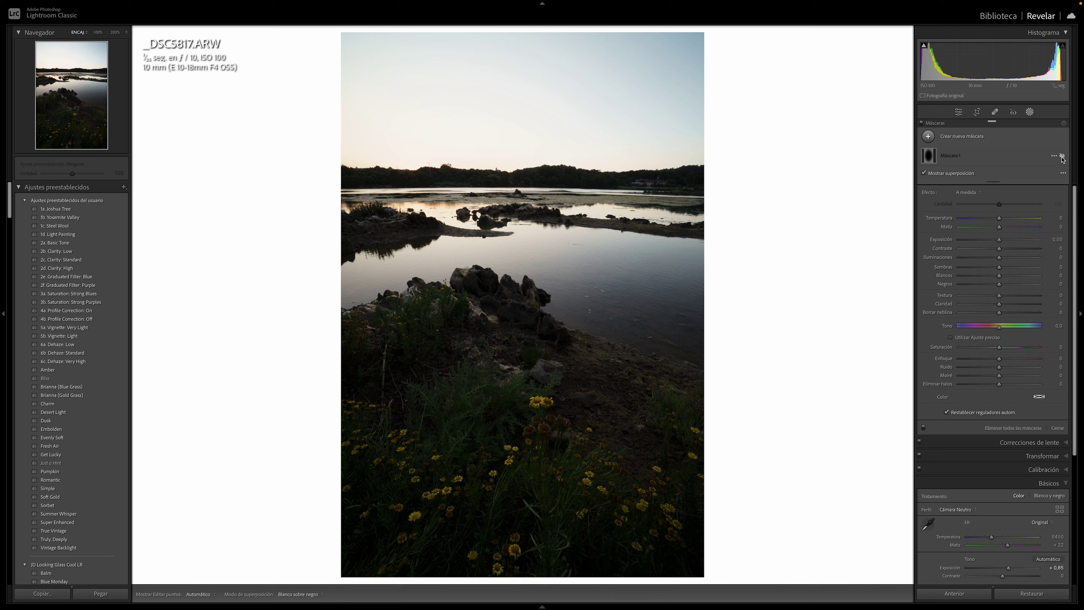
click(950, 157)
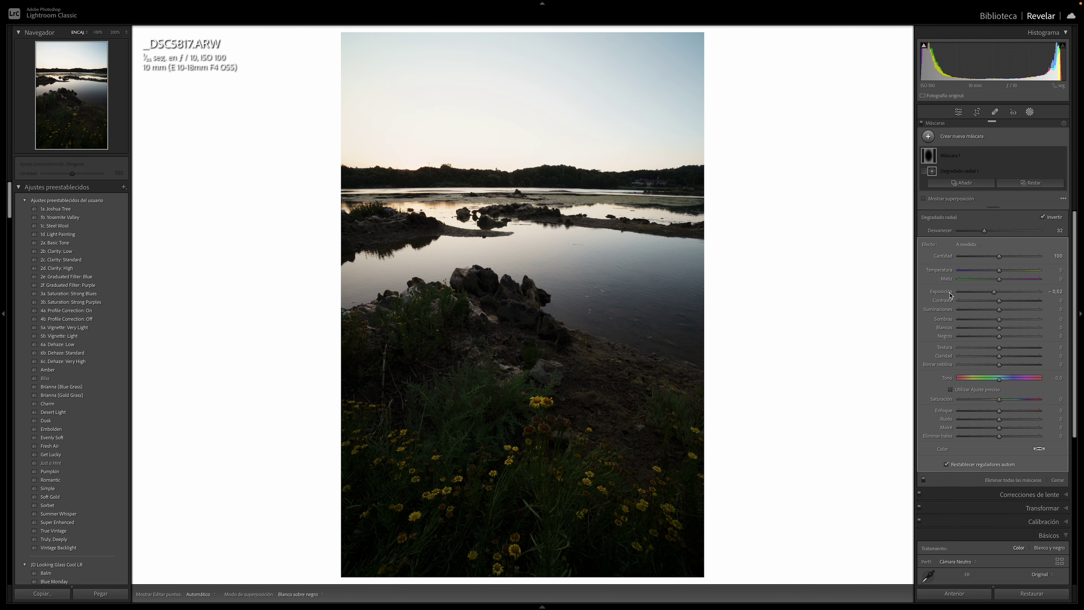
double_click(941, 291)
Set the first mask's shadows to -30 and the overall exposure to about +1.75
key(o)
mouse_move(999, 319)
mouse_down()
mouse_move(1008, 319)
mouse_move(992, 324)
mouse_up()
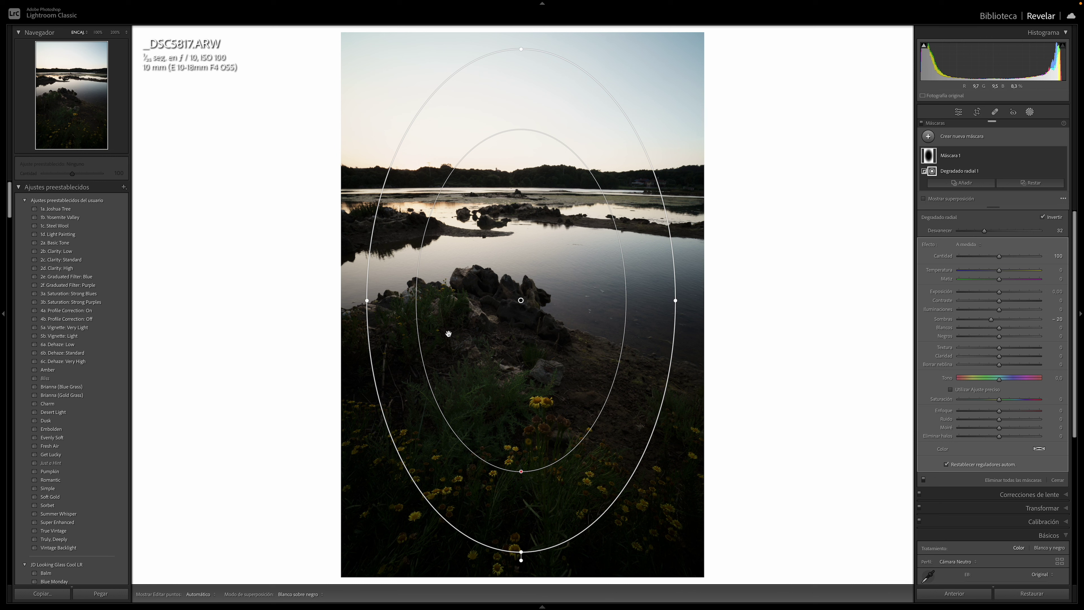
click(1030, 113)
mouse_move(1002, 251)
mouse_down()
mouse_move(1020, 251)
mouse_move(964, 275)
mouse_up()
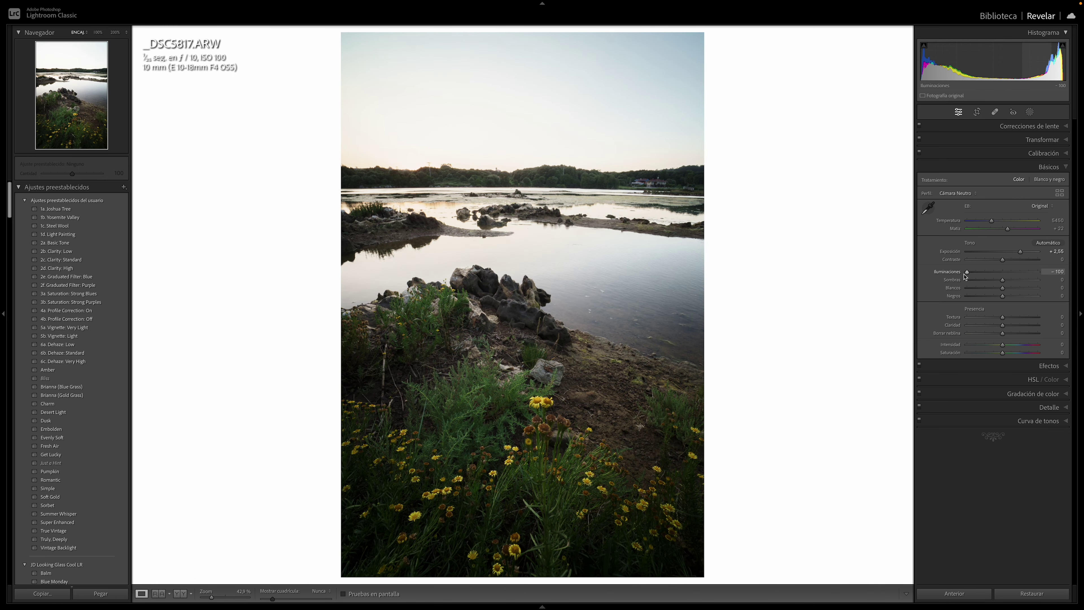
drag(1020, 252, 1015, 252)
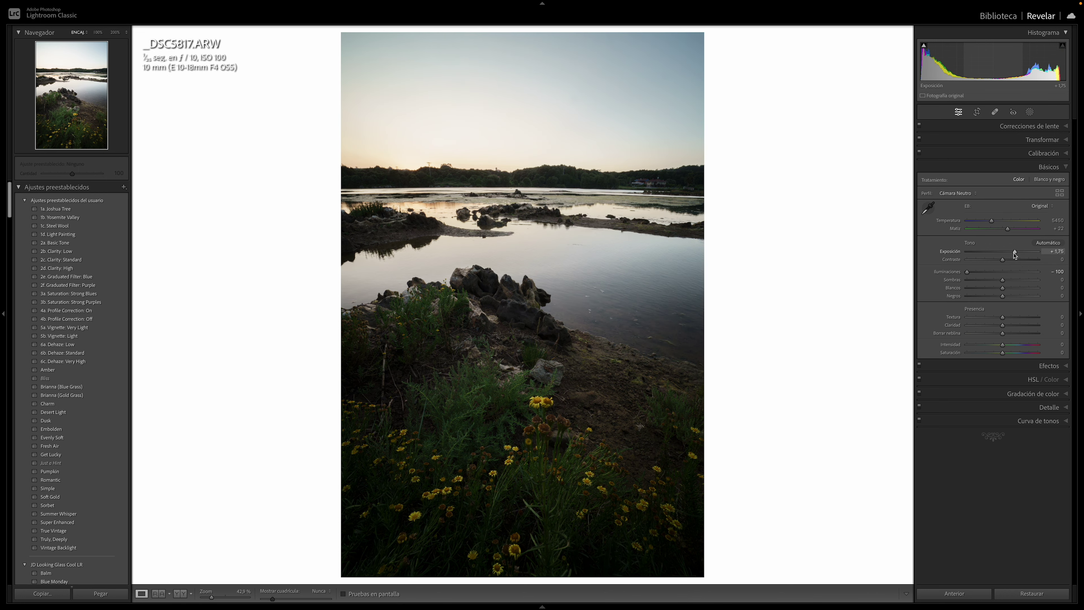
Compare the mask on and off, delete the old radial gradient, and start a new one
click(1030, 111)
mouse_move(991, 155)
click(1063, 156)
click(1063, 156)
click(1063, 156)
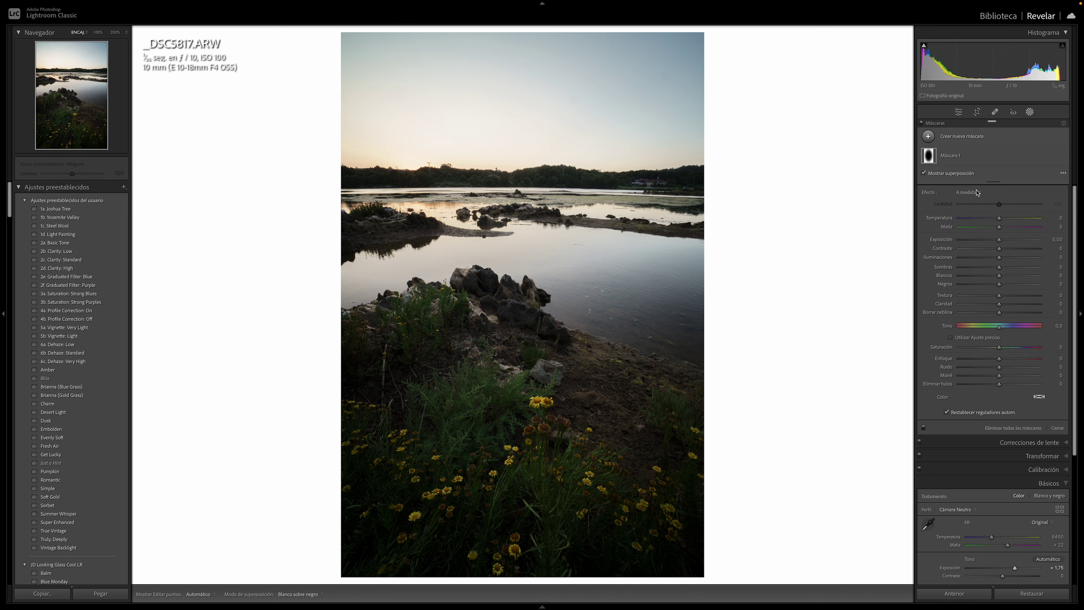
click(995, 159)
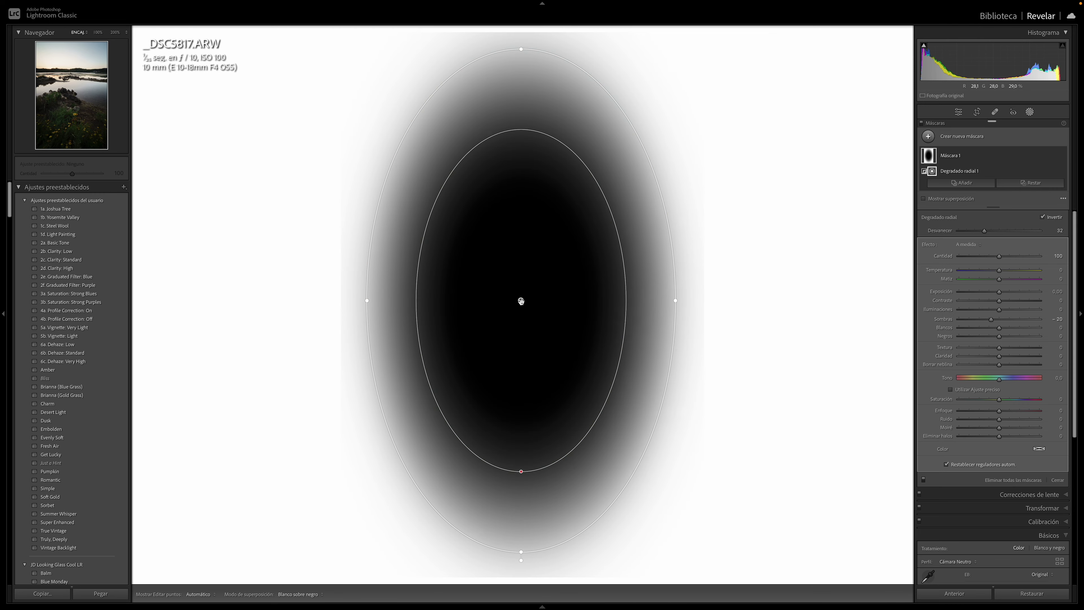
key(Delete)
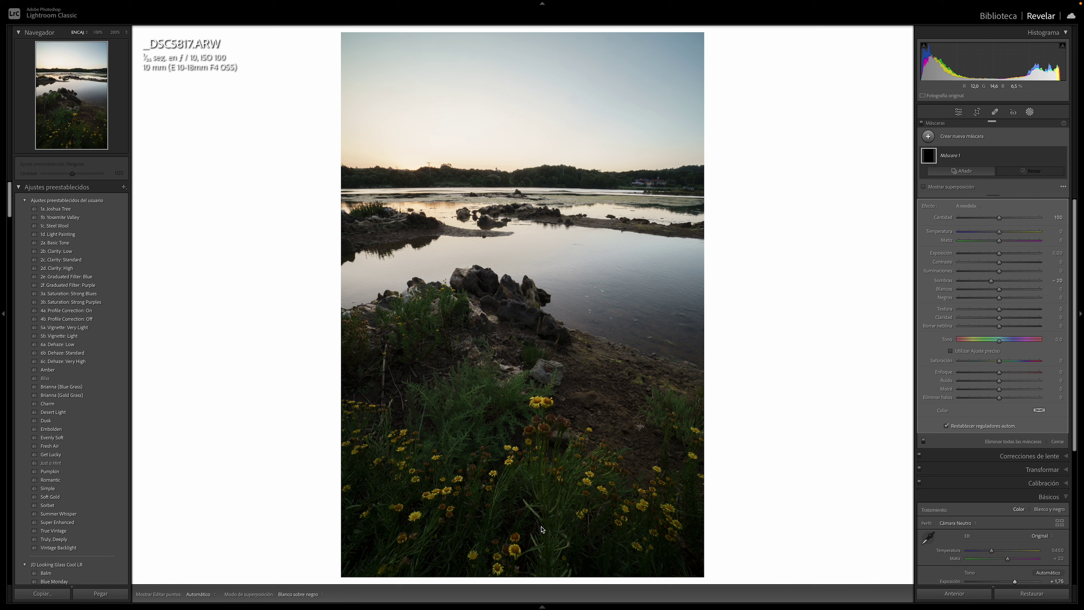
mouse_move(991, 157)
key(shift+m)
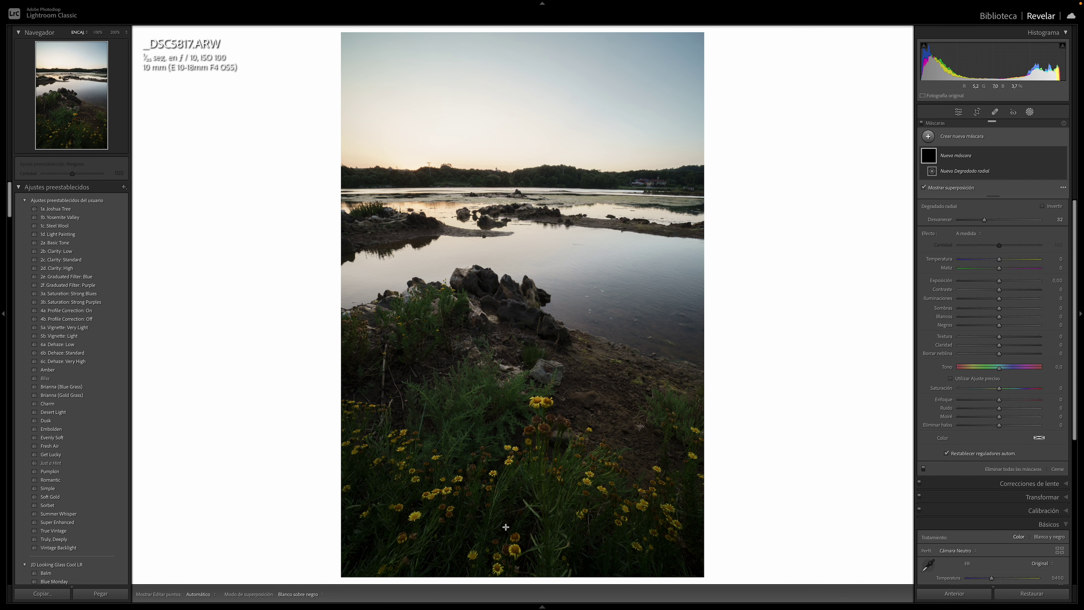
Draw a soft radial mask over the foreground flowers with Exposure about +1.64, Texture 11, Clarity 6, and reduced Amount
mouse_move(515, 540)
mouse_down()
mouse_move(682, 403)
mouse_move(681, 383)
mouse_move(724, 347)
mouse_up()
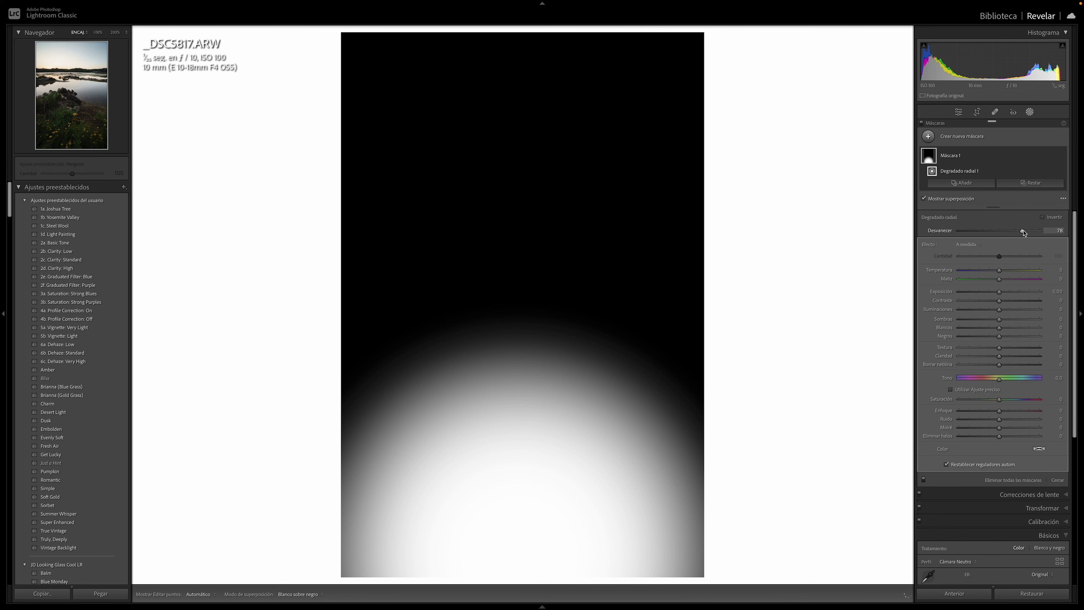
drag(999, 292, 1017, 292)
key(o)
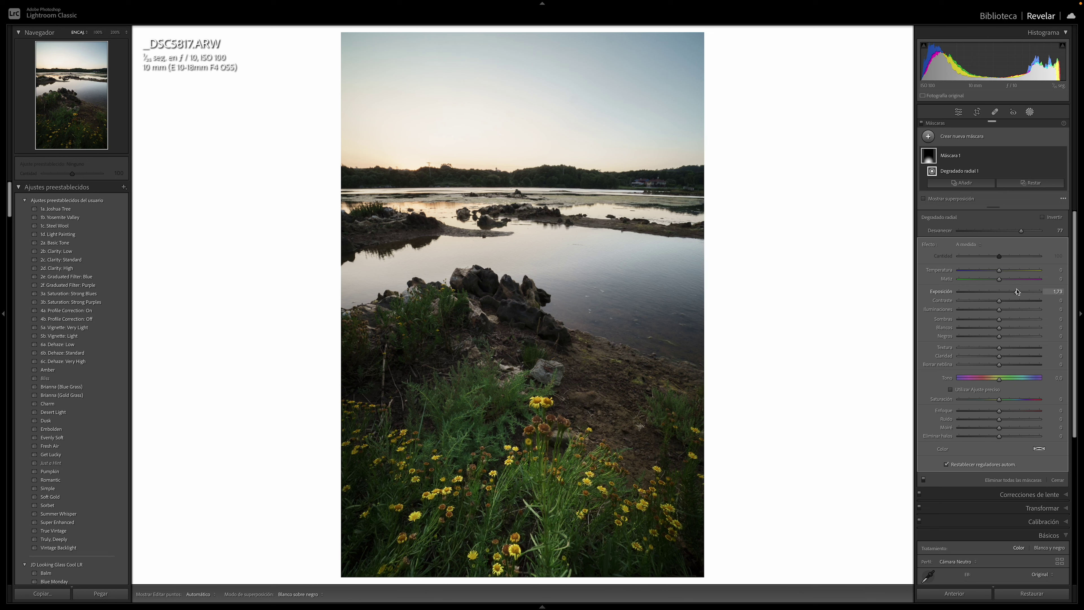
click(1063, 156)
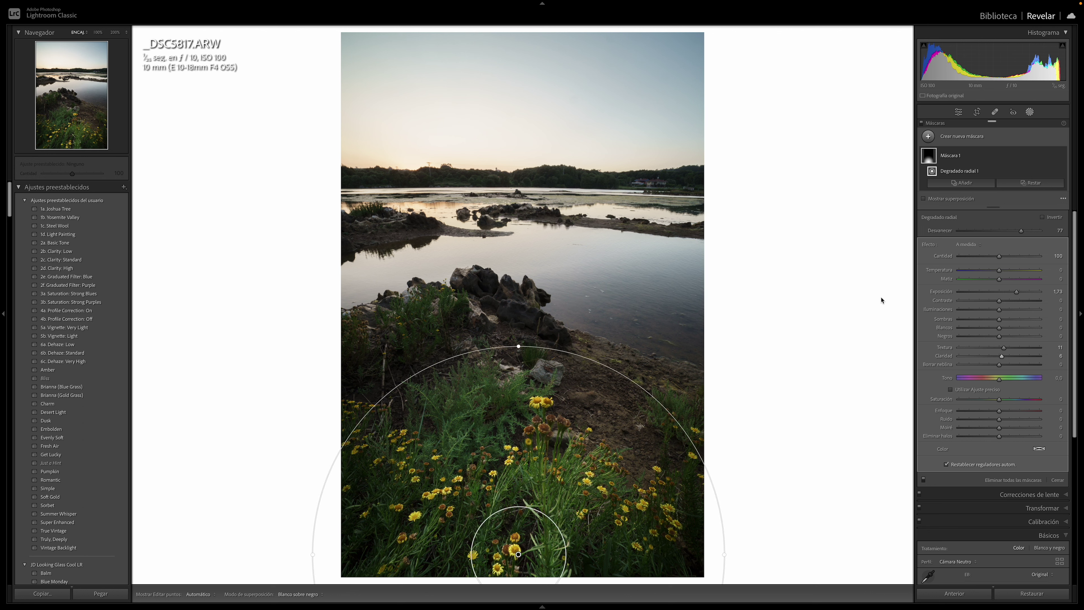
mouse_move(1016, 294)
mouse_down()
mouse_move(1007, 297)
mouse_move(1015, 294)
mouse_up()
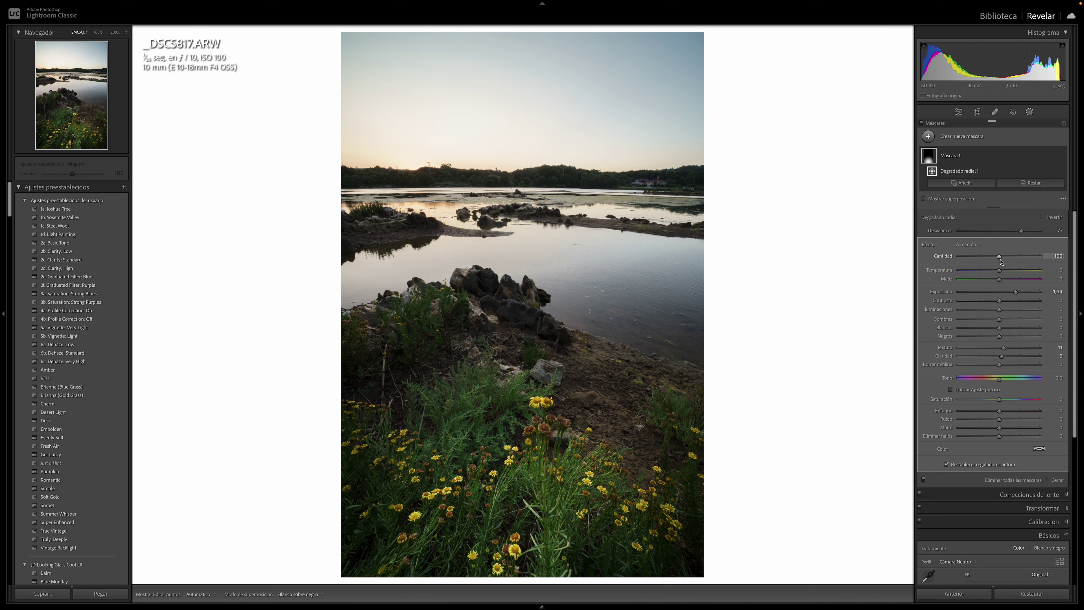
mouse_move(1020, 259)
mouse_down()
mouse_move(980, 265)
mouse_move(995, 265)
mouse_up()
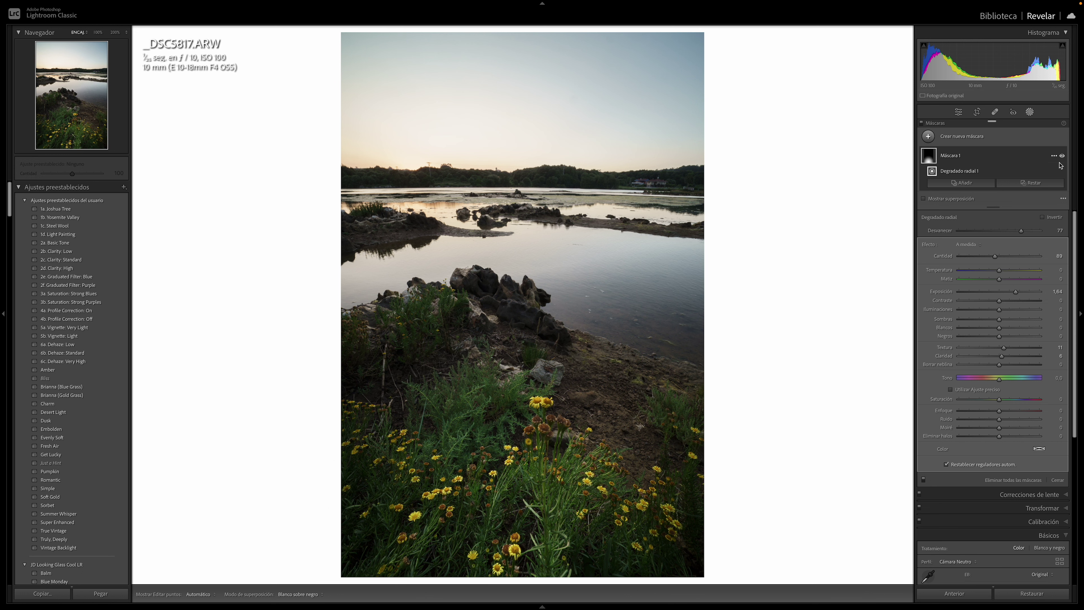
Compare the flower mask on and off, then lower its amount to about 72
click(1062, 157)
click(1062, 157)
click(1062, 156)
drag(995, 258, 989, 259)
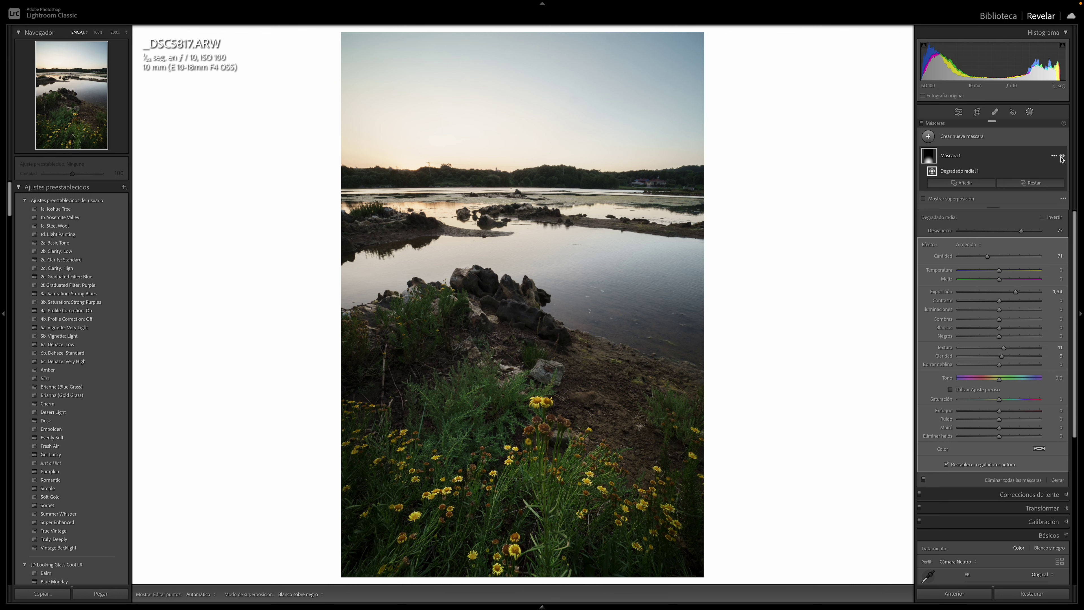
Compare the flower mask again and lower its amount further to about 42
click(1061, 157)
click(1061, 156)
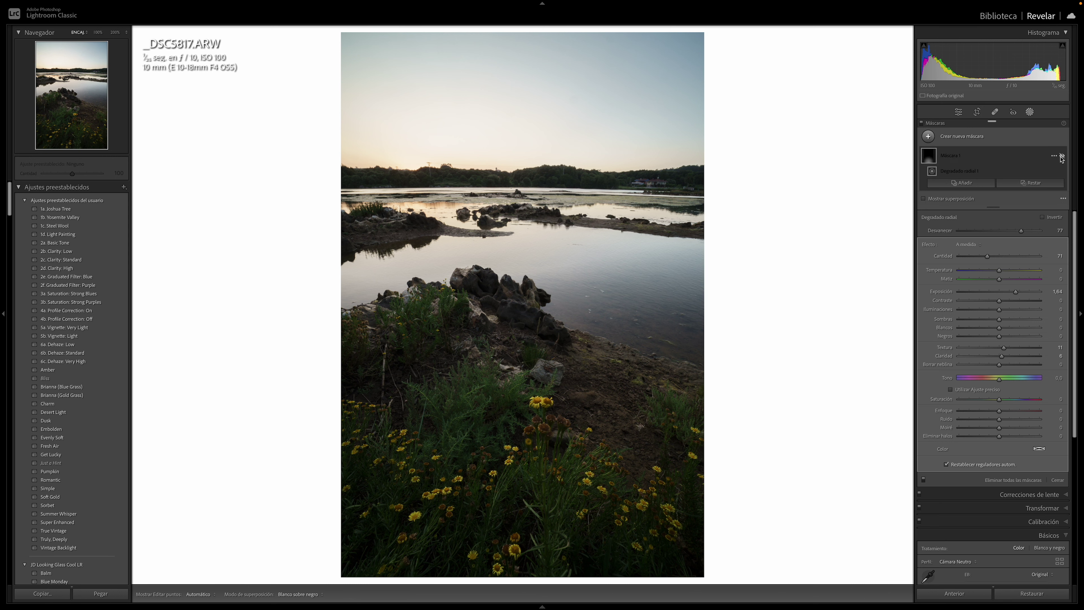
click(1062, 157)
click(1062, 156)
click(1062, 157)
click(1061, 157)
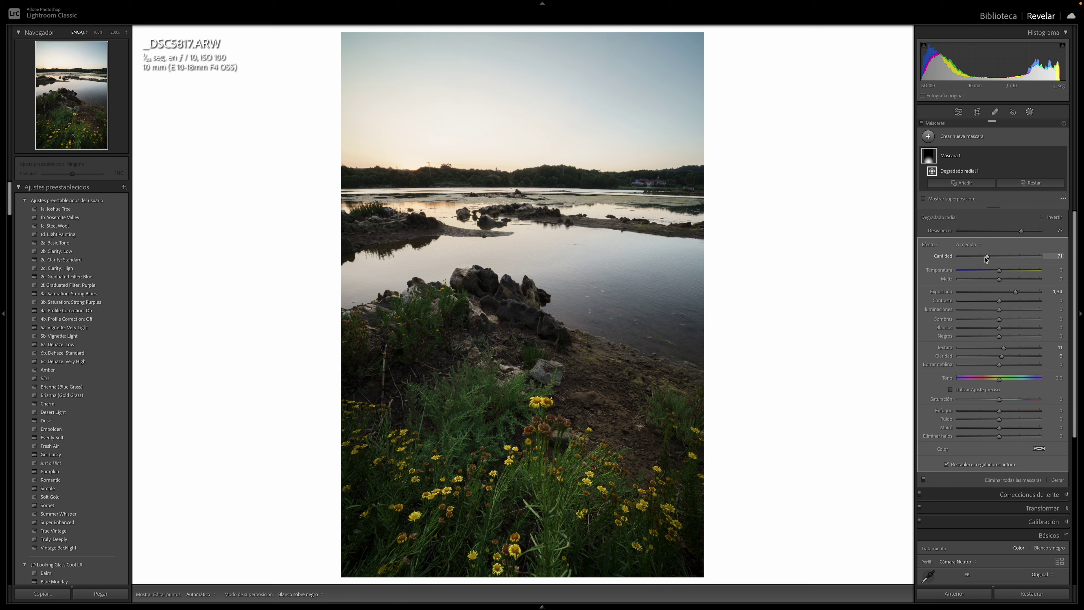
drag(987, 257, 977, 261)
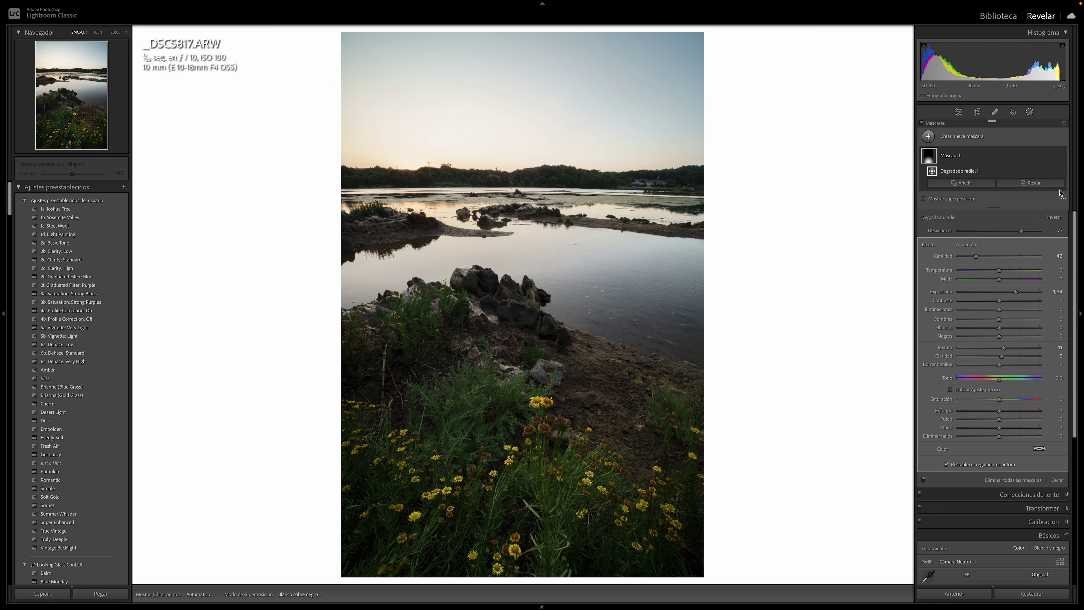
Recheck the flower mask on and off, then close the masking tools
click(1062, 156)
click(1062, 156)
click(1062, 156)
click(1062, 157)
click(1062, 156)
click(1062, 156)
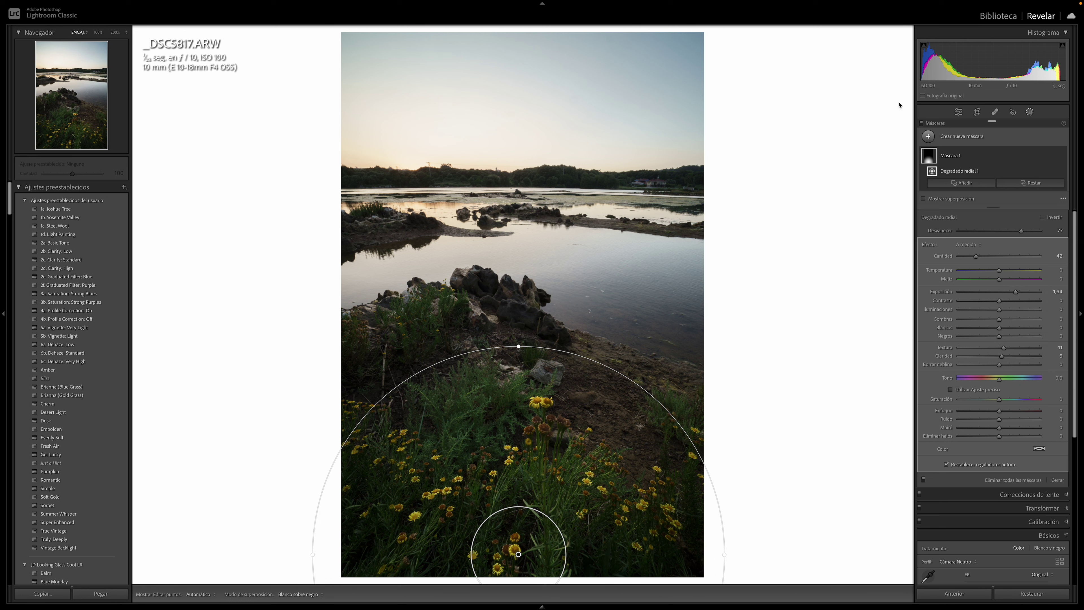
click(1030, 112)
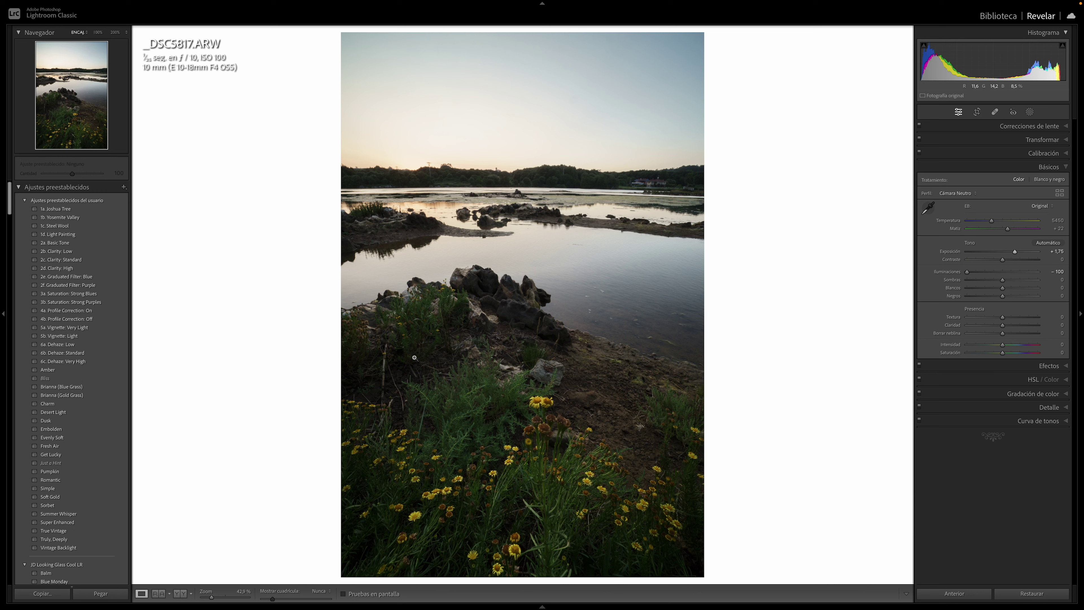
Reopen masking and start a second mask as a radial gradient
click(1029, 112)
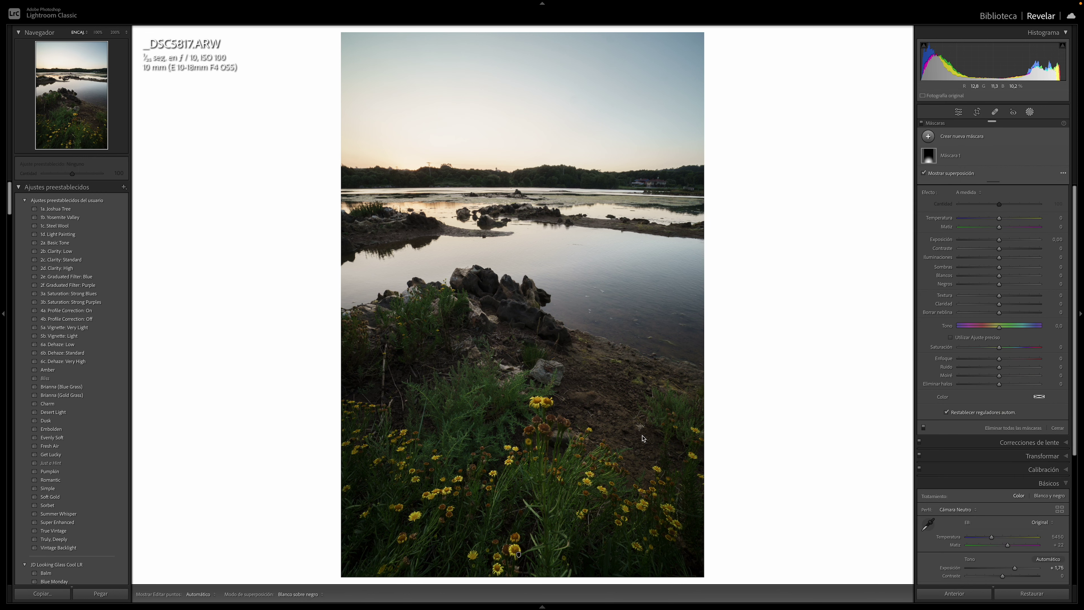
click(951, 135)
click(977, 238)
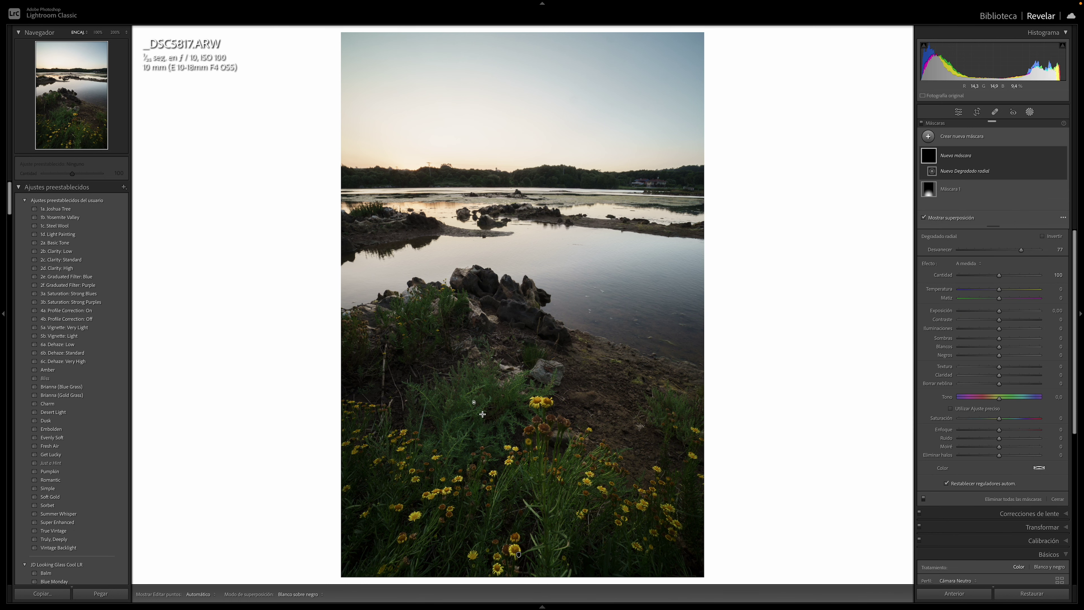
Place a small radial gradient over the foreground grass with feather 54 and amount 165
drag(473, 402, 532, 446)
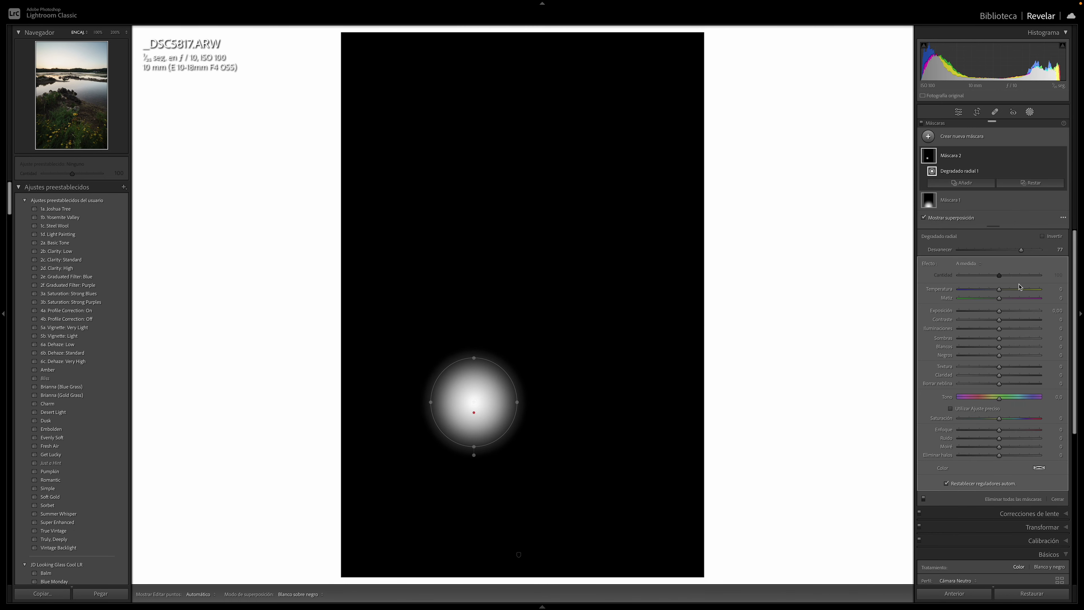
click(1000, 313)
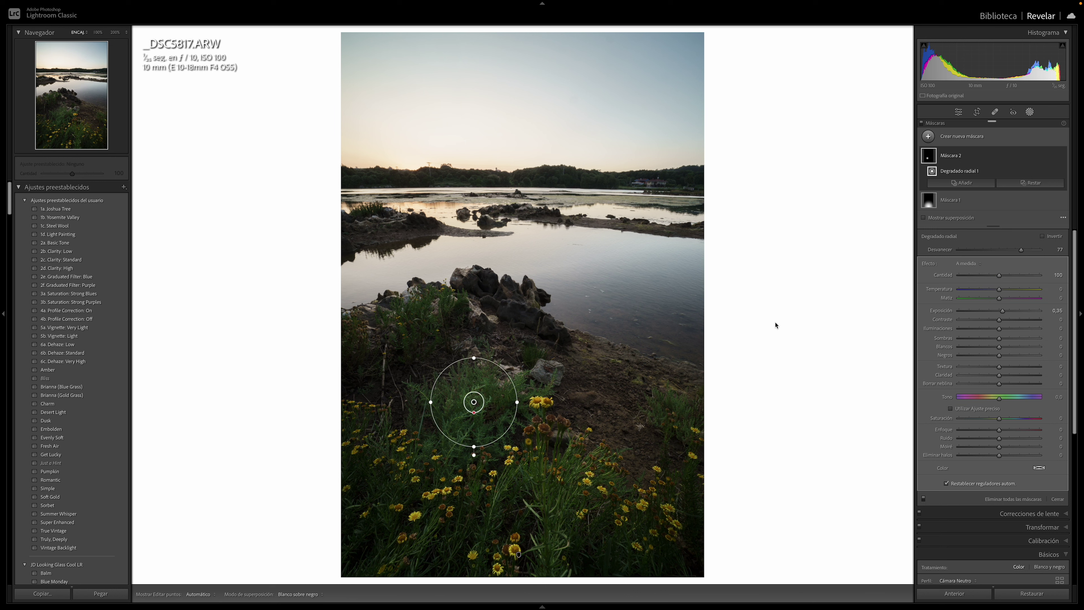
drag(473, 414, 476, 423)
drag(474, 402, 515, 379)
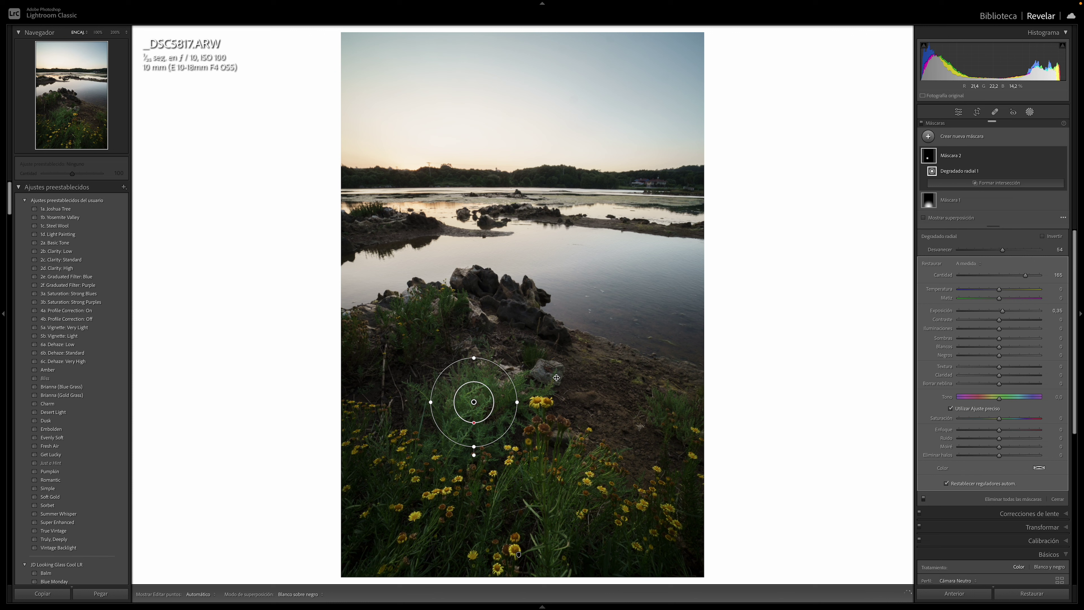
drag(474, 402, 474, 402)
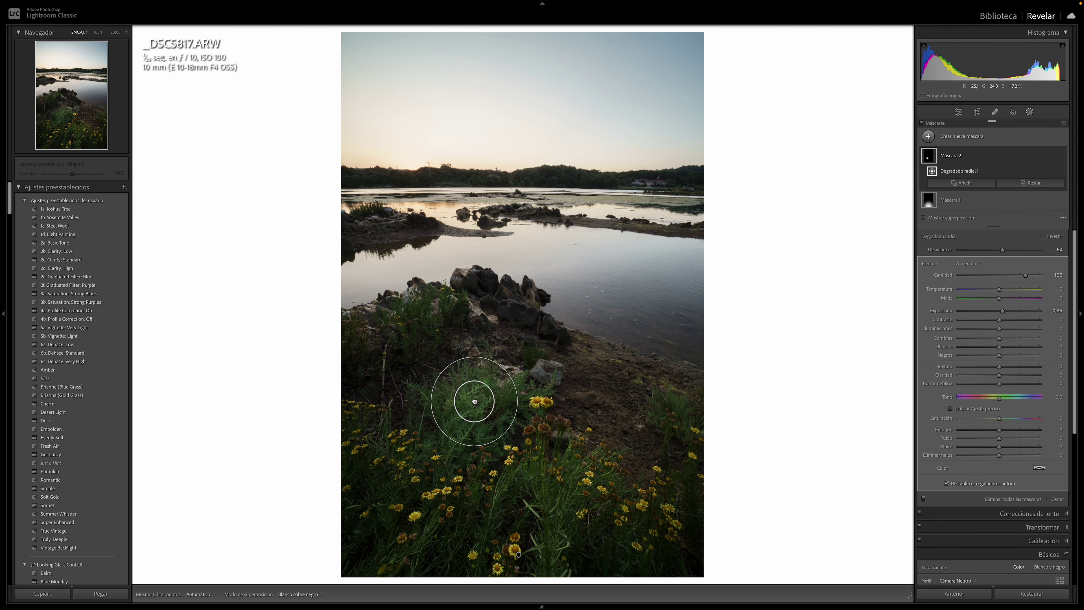
Duplicate Máscara 2 and tilt the copy's ellipse over the lower-right flowers
right_click(474, 401)
click(566, 386)
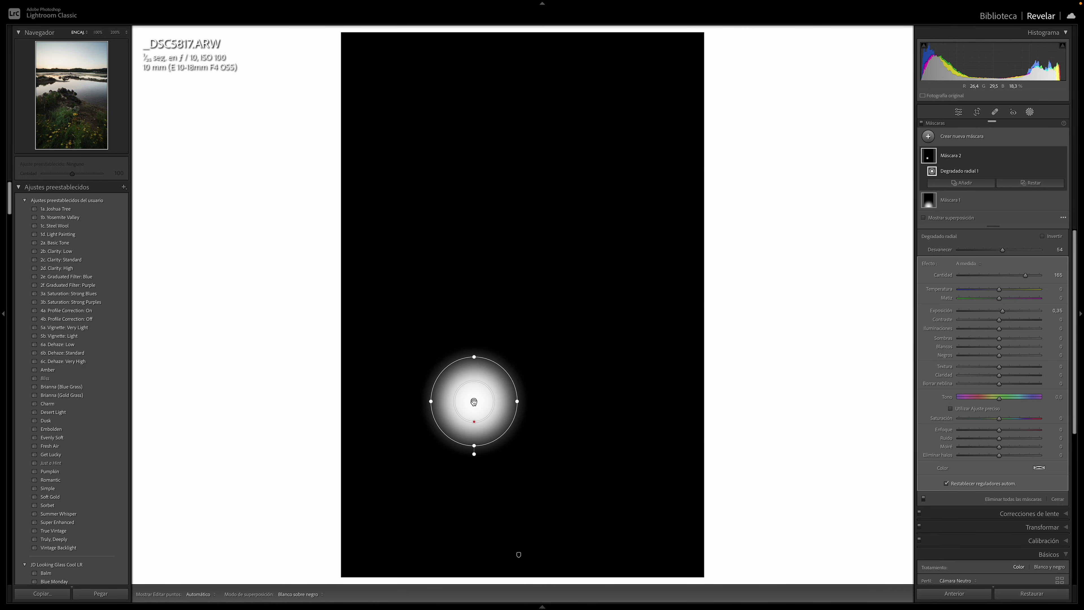
right_click(474, 402)
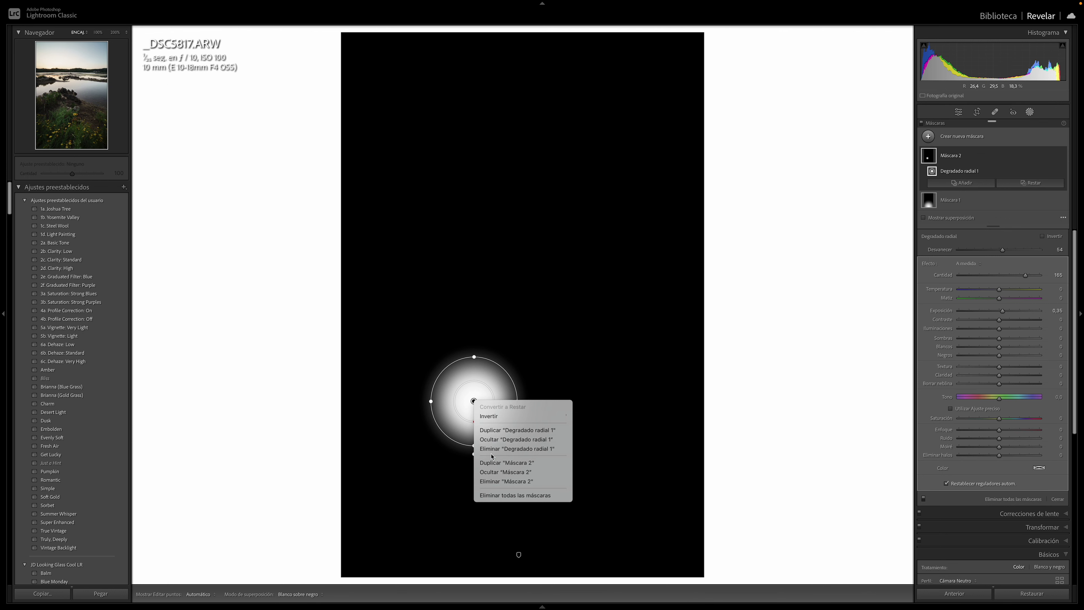
click(497, 463)
drag(480, 405, 650, 505)
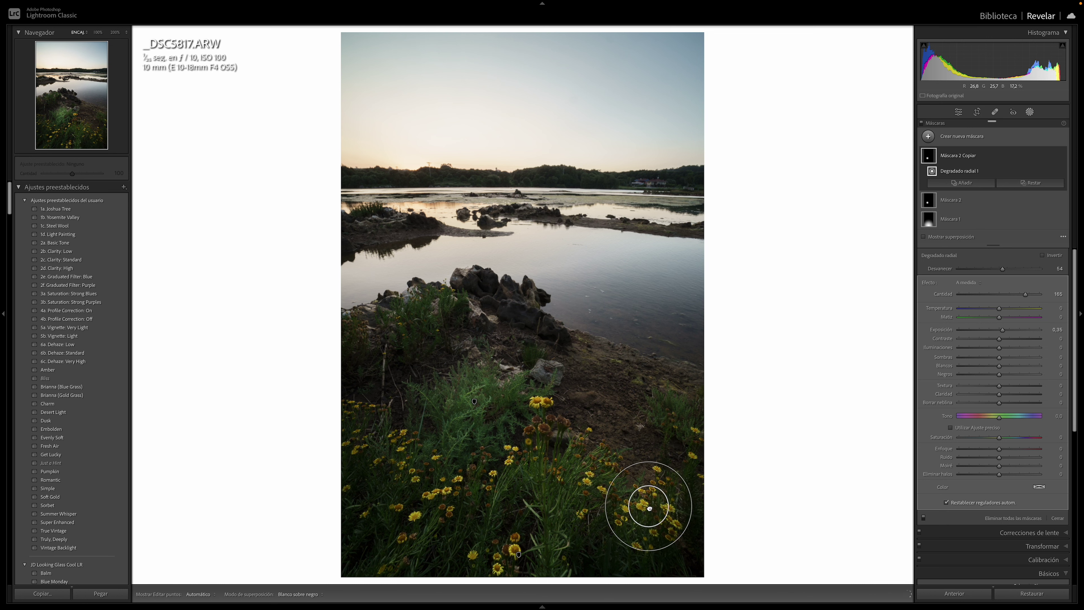
drag(650, 505, 535, 502)
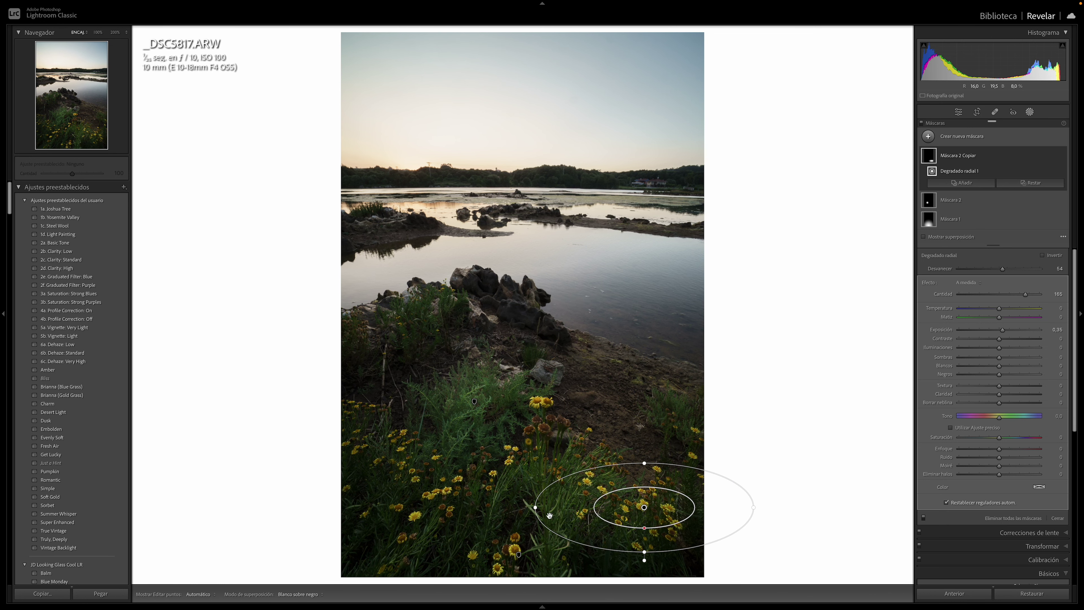
drag(645, 560, 622, 551)
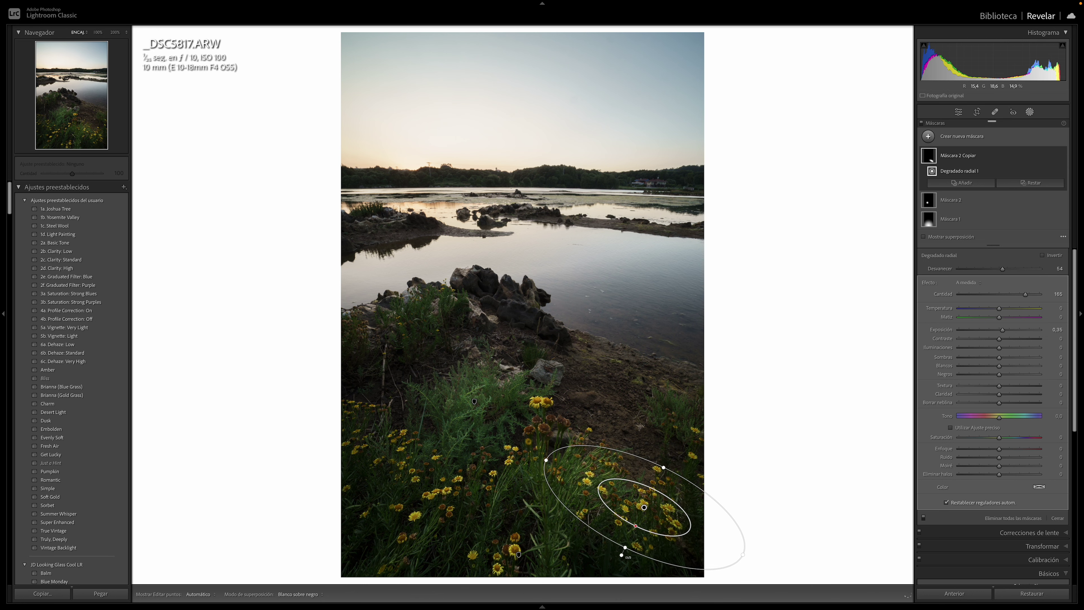
drag(631, 507, 616, 500)
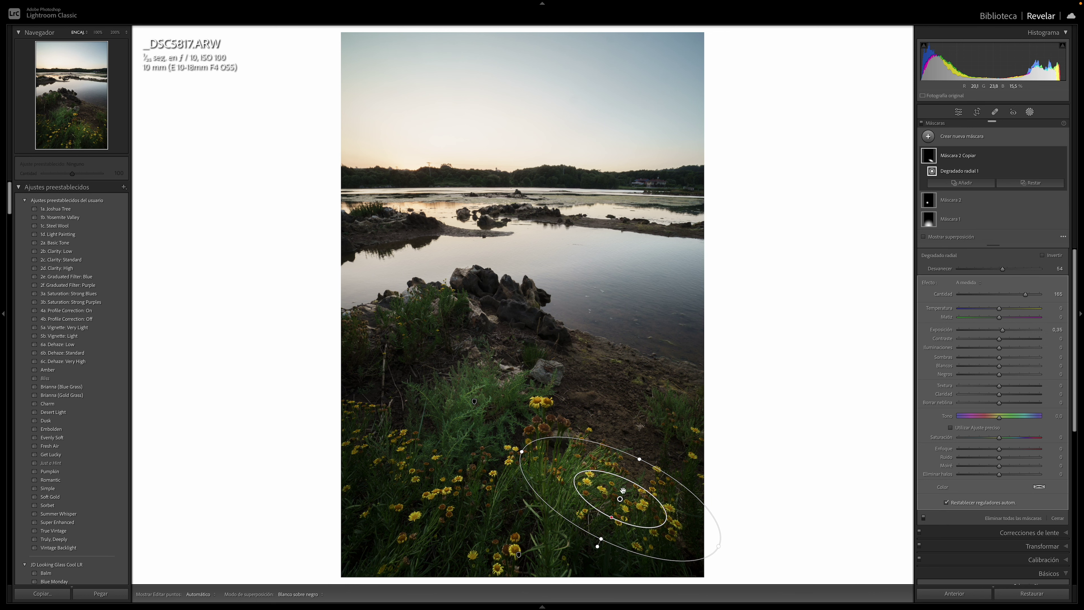
Duplicate the original Máscara 2 again and move that copy onto the midstream rocks
right_click(620, 499)
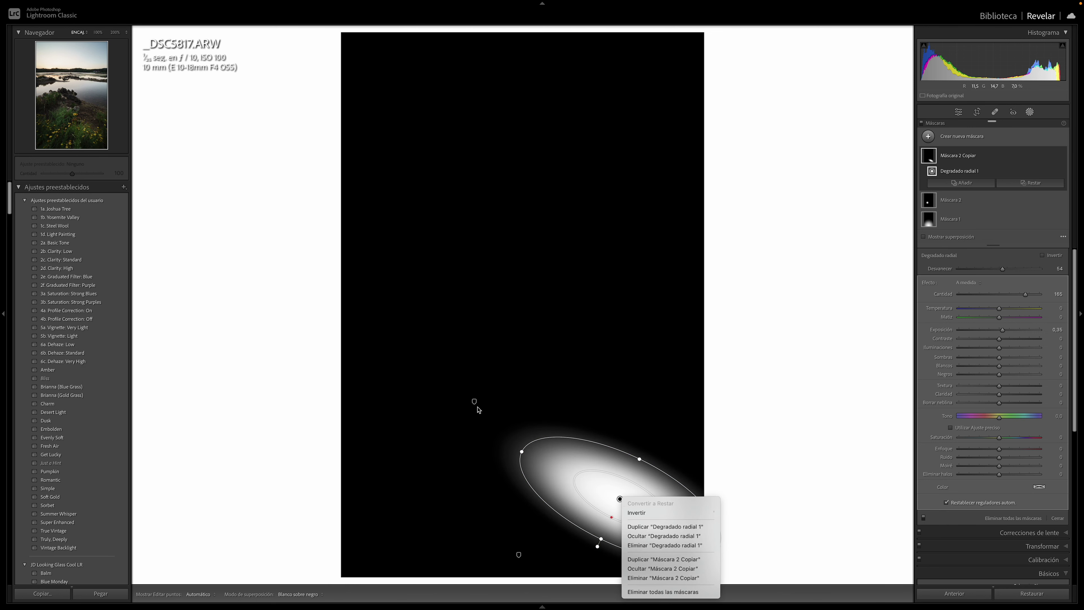
click(457, 452)
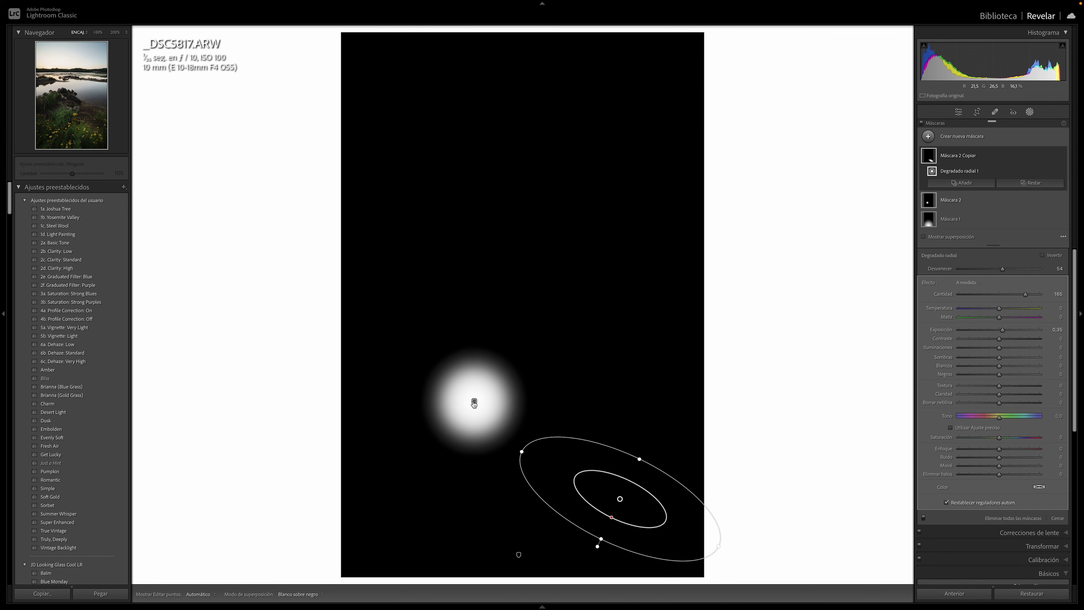
click(474, 402)
right_click(473, 402)
click(500, 461)
drag(504, 330, 515, 307)
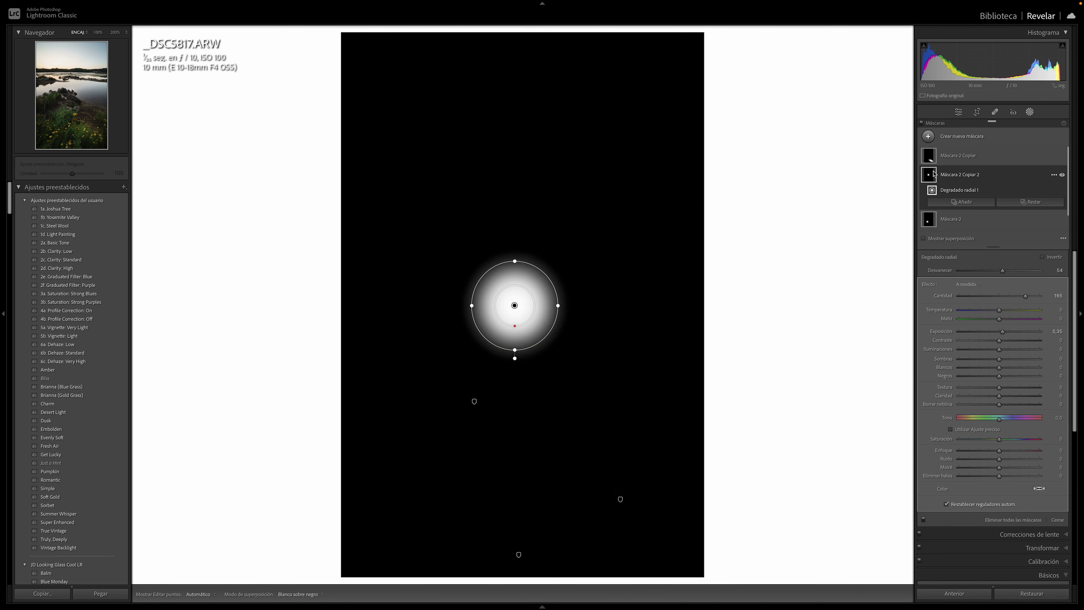
Select the original Máscara 2 in the Masks panel to review its grass gradient
mouse_move(928, 174)
scroll(960, 188, down, 1)
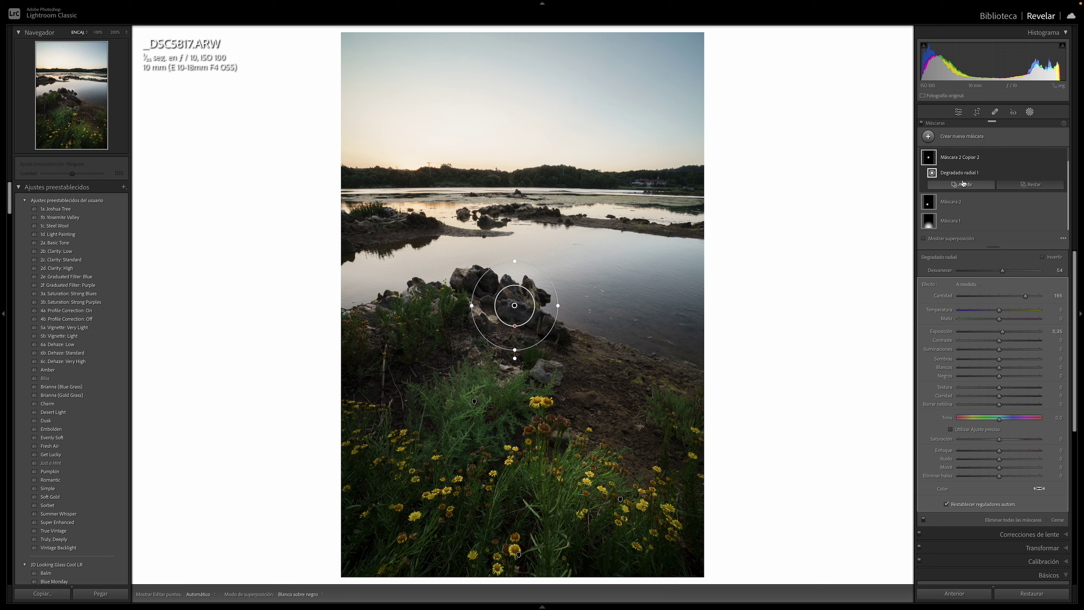
click(953, 203)
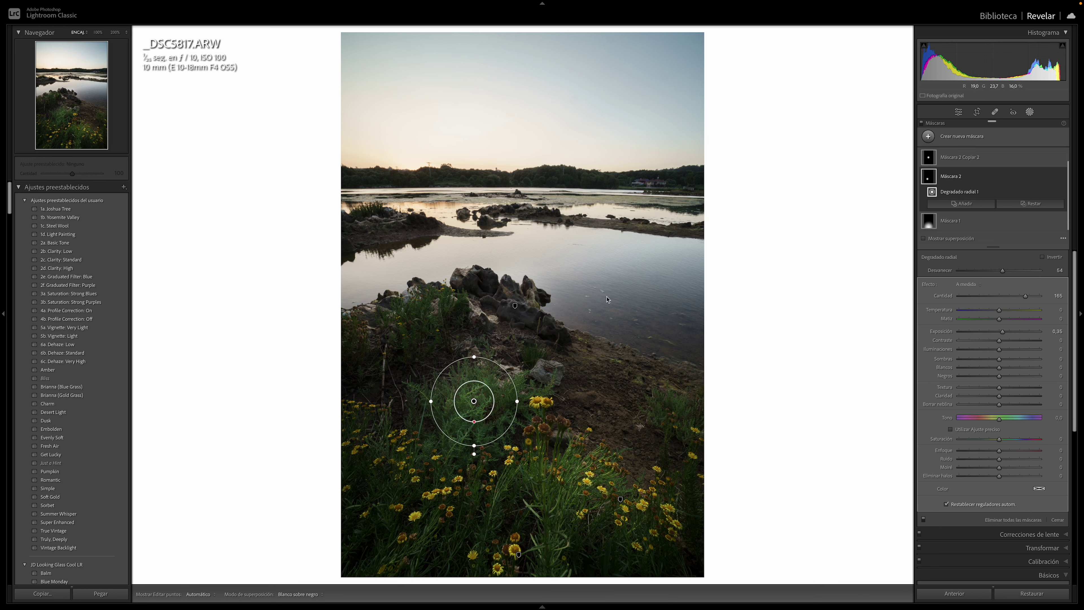
scroll(978, 171, up, 1)
Move Máscara 2 Copiar 2's gradient from the rocks onto the lower-left yellow flowers
click(978, 156)
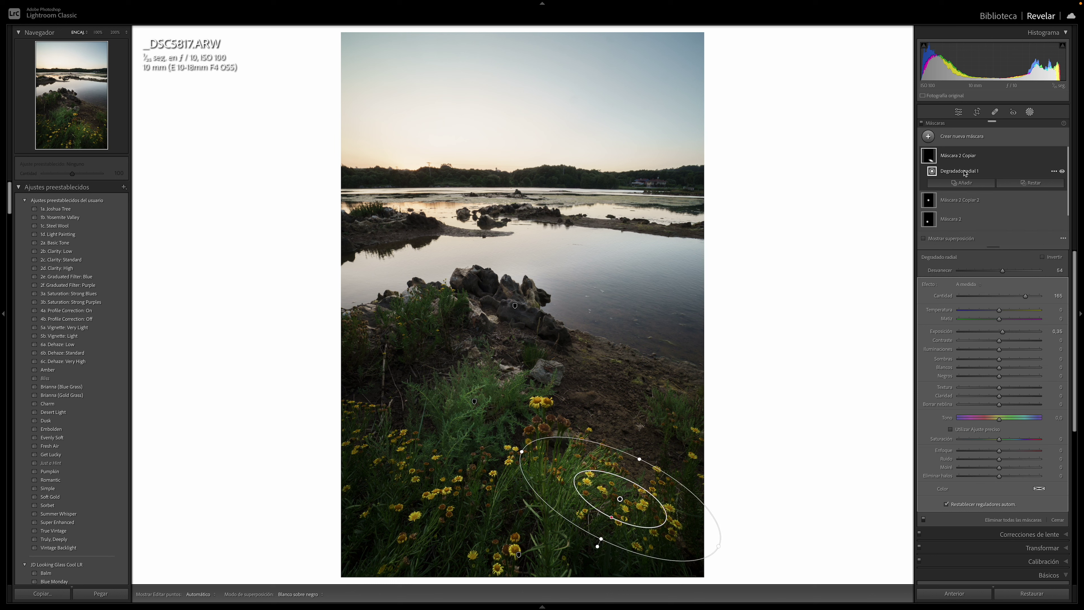
click(958, 158)
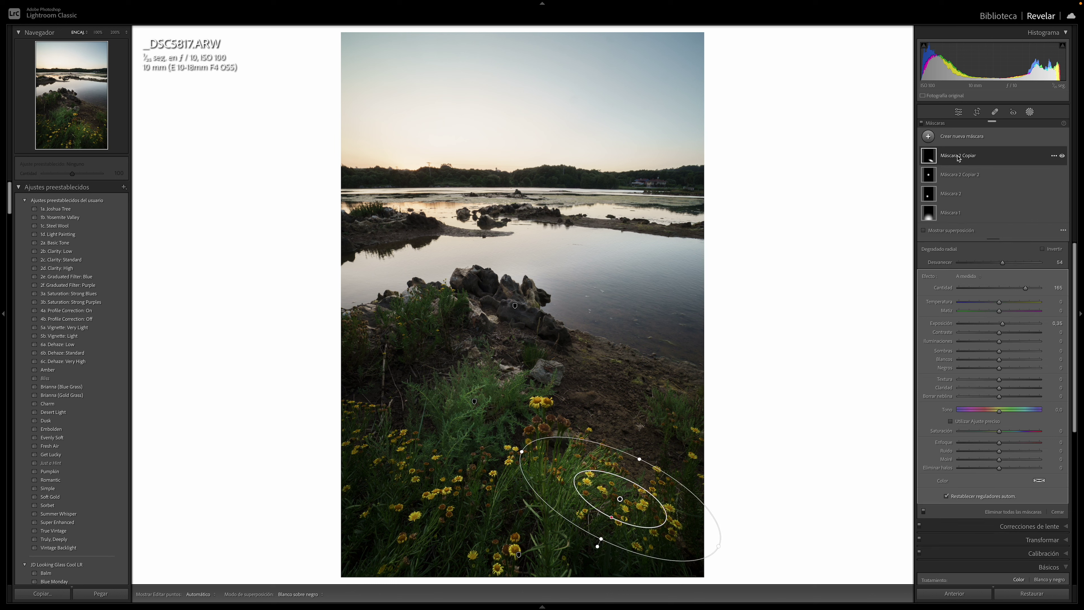
click(958, 176)
mouse_move(514, 306)
mouse_down()
mouse_move(500, 306)
mouse_move(516, 290)
mouse_move(496, 310)
mouse_move(808, 266)
mouse_up()
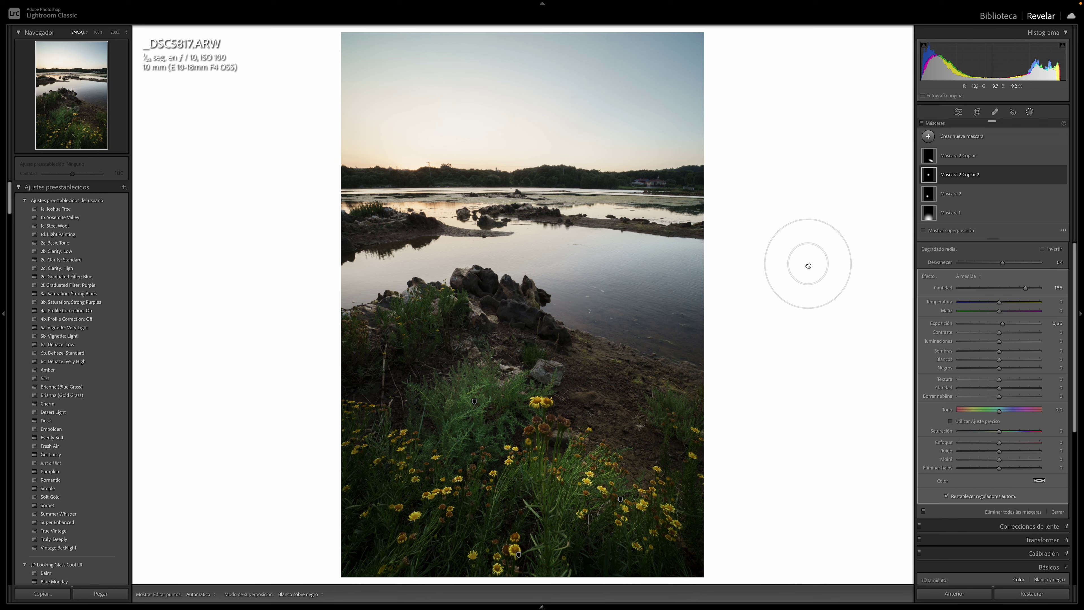
mouse_move(808, 266)
mouse_down()
mouse_move(387, 467)
mouse_move(401, 458)
mouse_up()
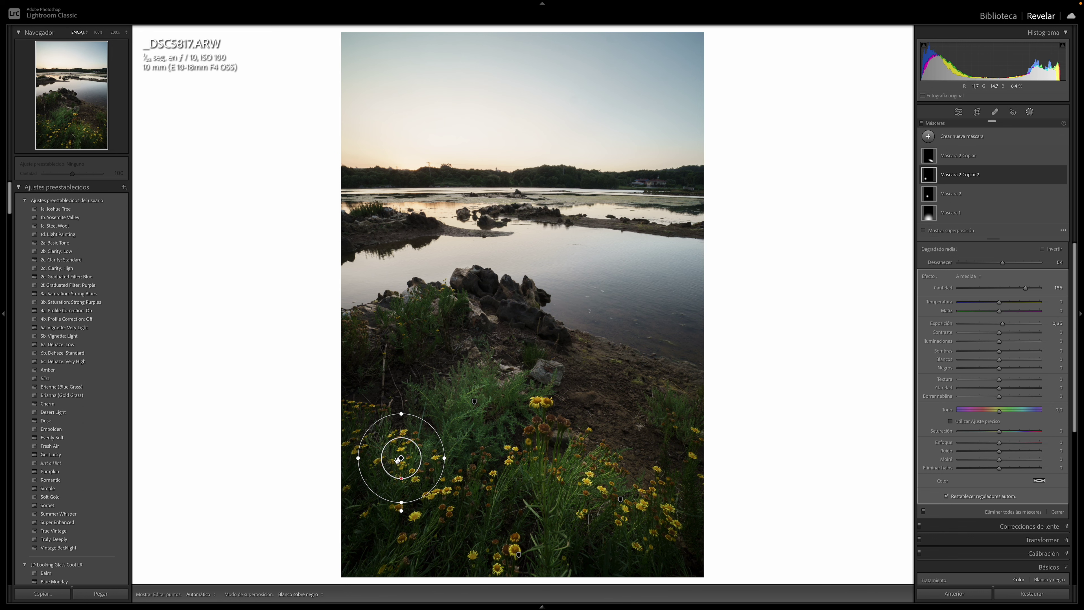
drag(401, 461, 400, 458)
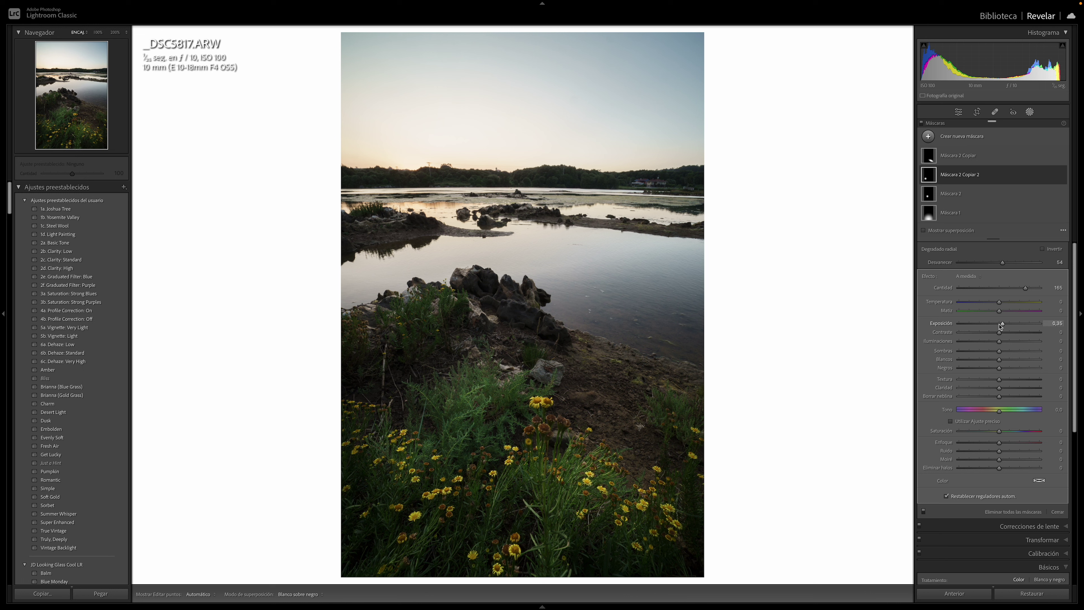
Raise the lower-left flower mask's exposure to 0.97 with slightly darker shadows, comparing on and off
drag(1003, 325, 1008, 326)
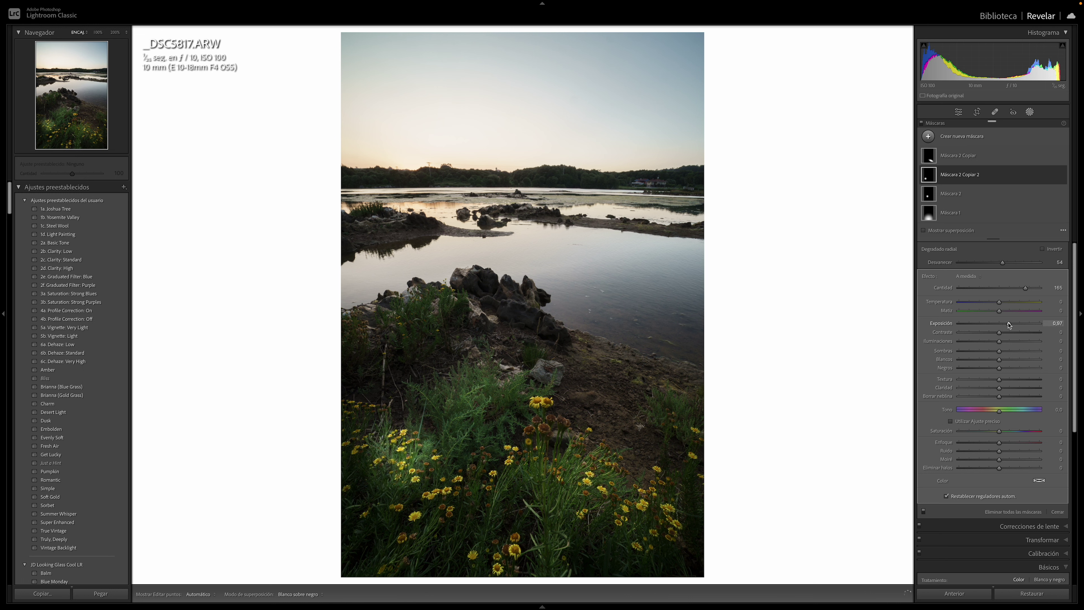
drag(999, 350, 995, 357)
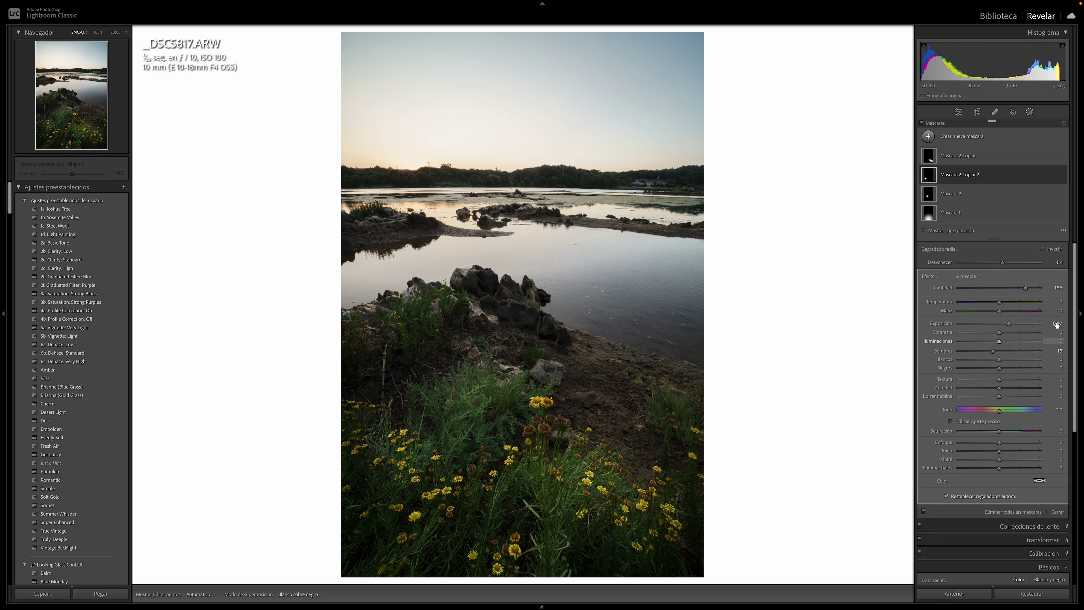
mouse_move(973, 175)
click(1062, 175)
click(1062, 175)
click(1062, 175)
click(1062, 175)
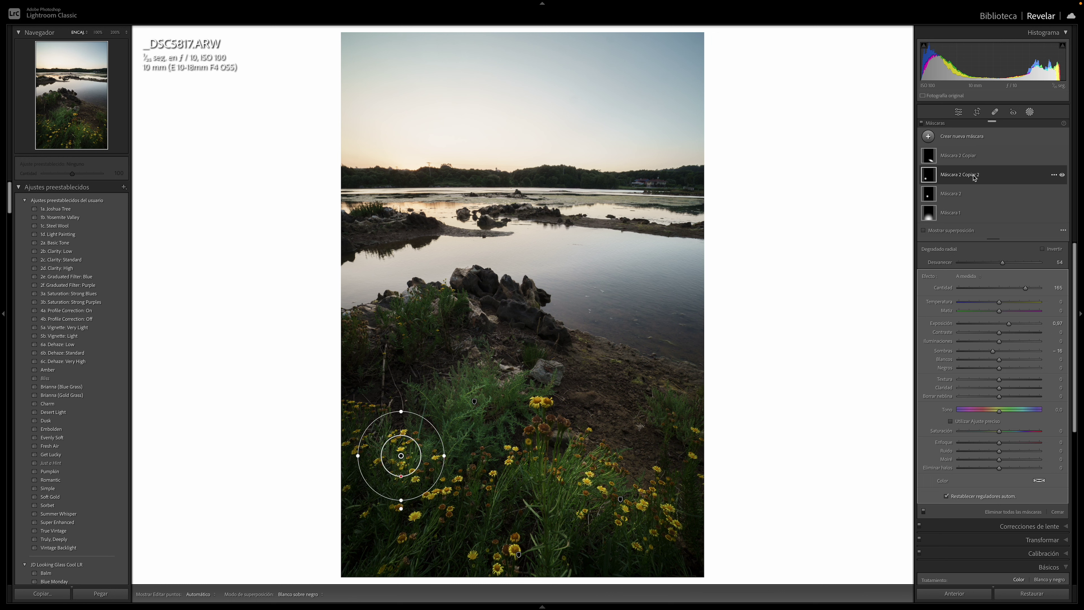
click(1010, 177)
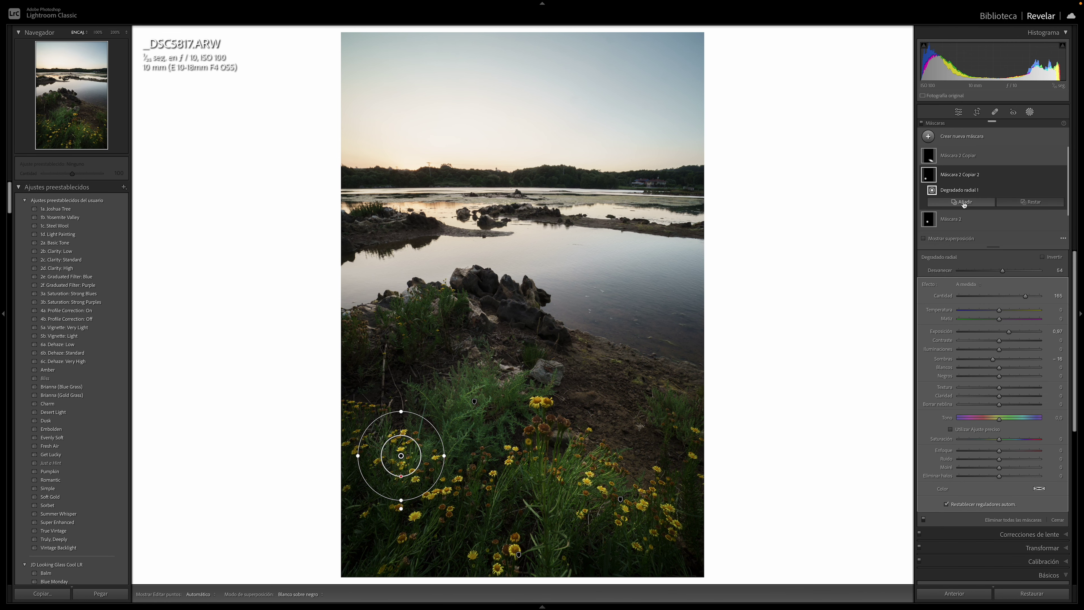
Add a rotated second radial gradient over the left-centre rocks and raise the mask's exposure to 1.12
click(964, 203)
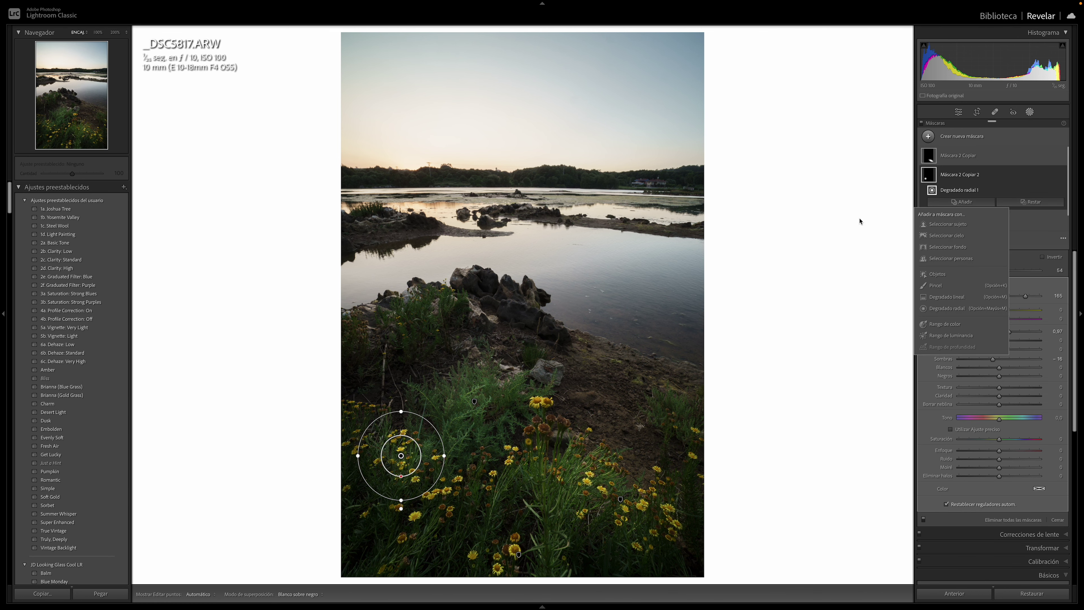
click(951, 309)
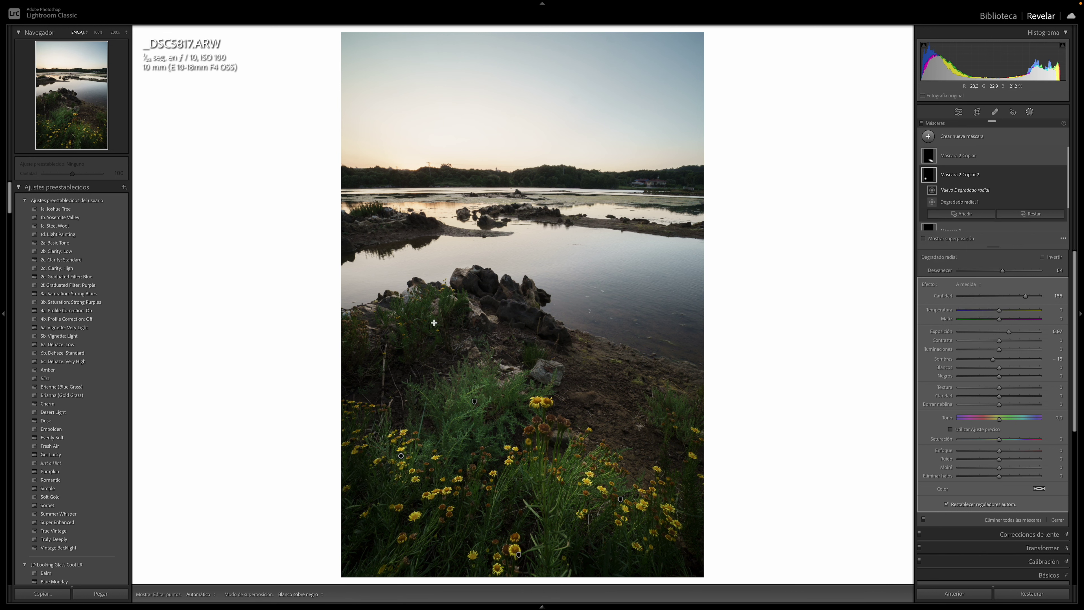
drag(414, 303, 364, 337)
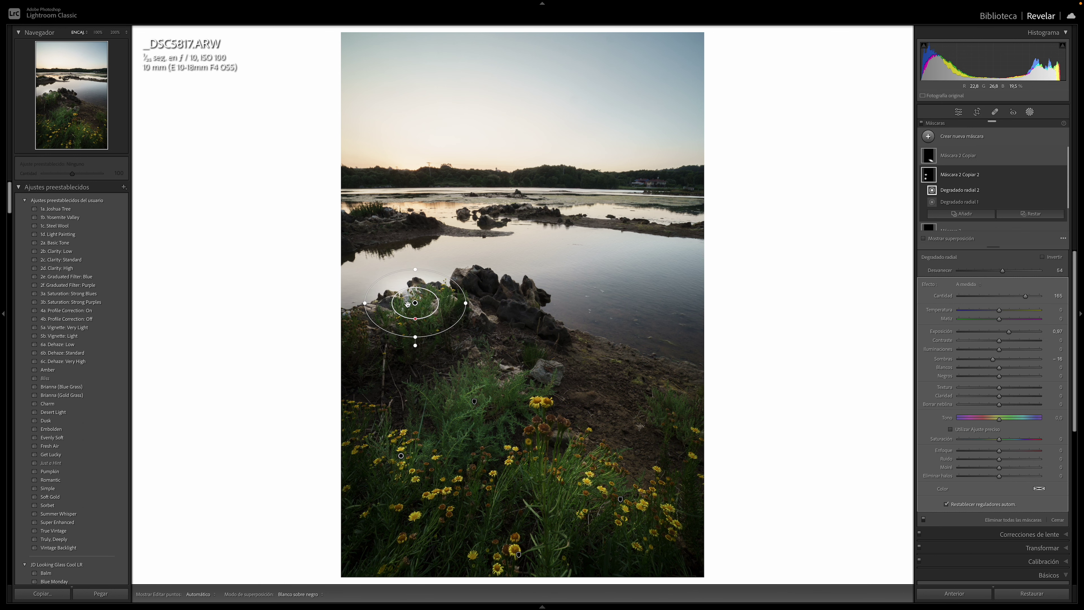
drag(415, 303, 416, 324)
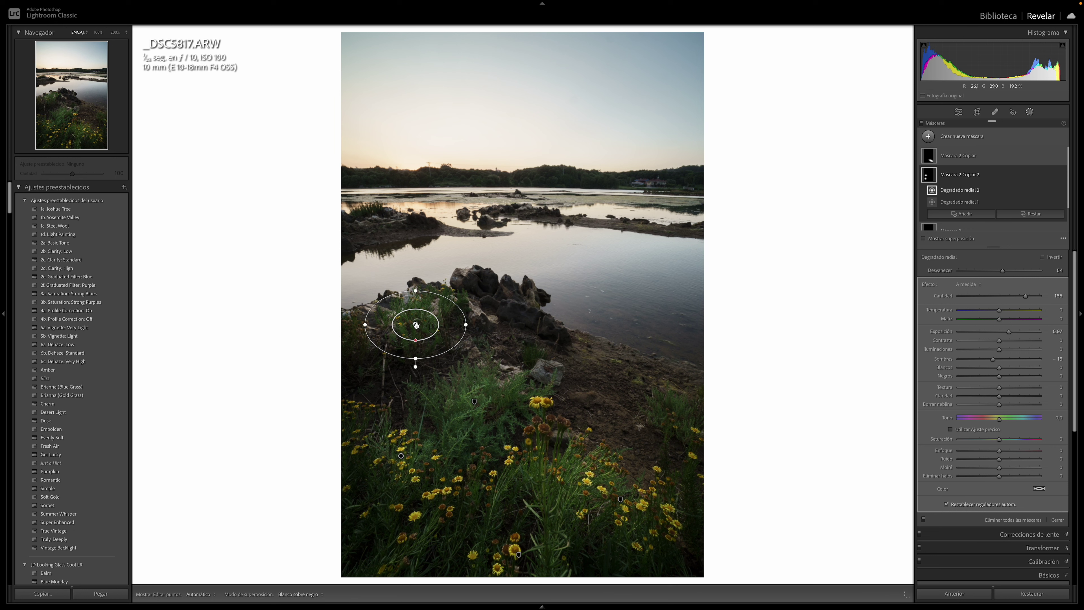
drag(415, 367, 433, 362)
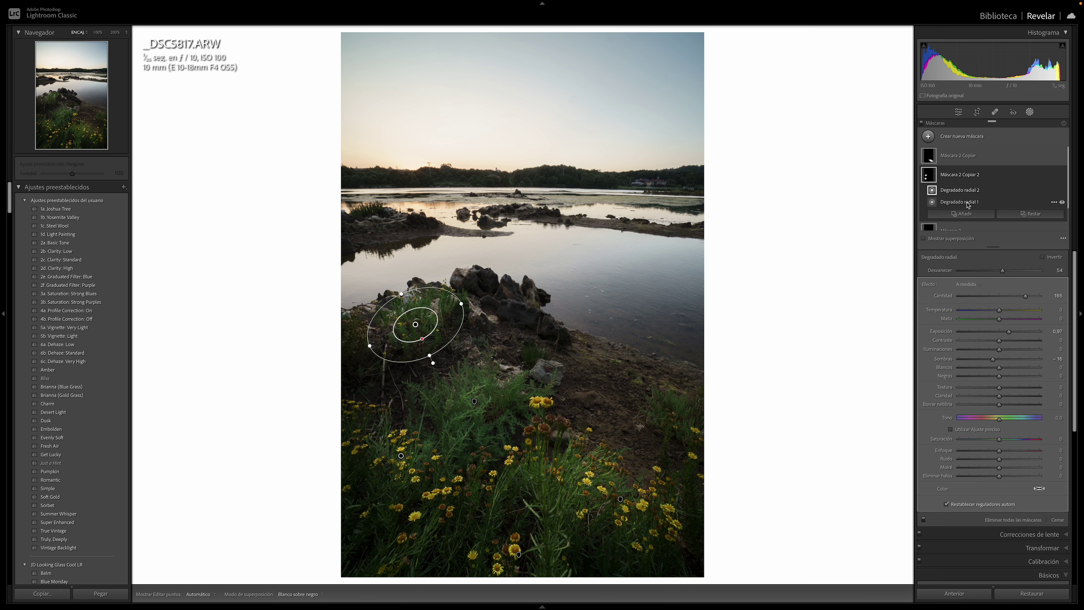
click(962, 176)
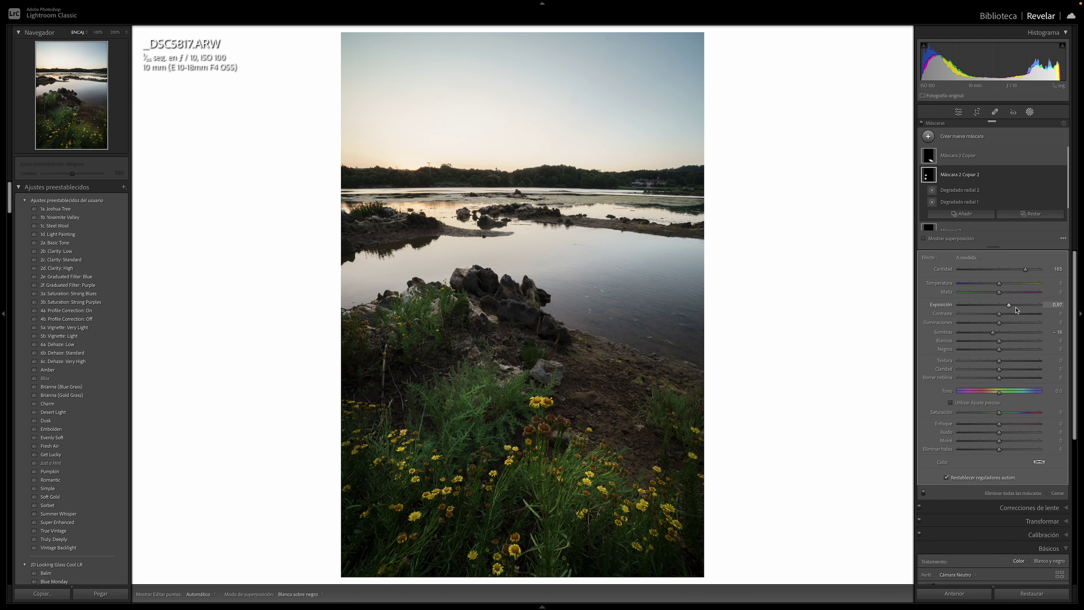
drag(1012, 305, 1010, 309)
Create Máscara 3 over the upper-left sky with feather 100 and temperature 22
click(931, 136)
click(988, 240)
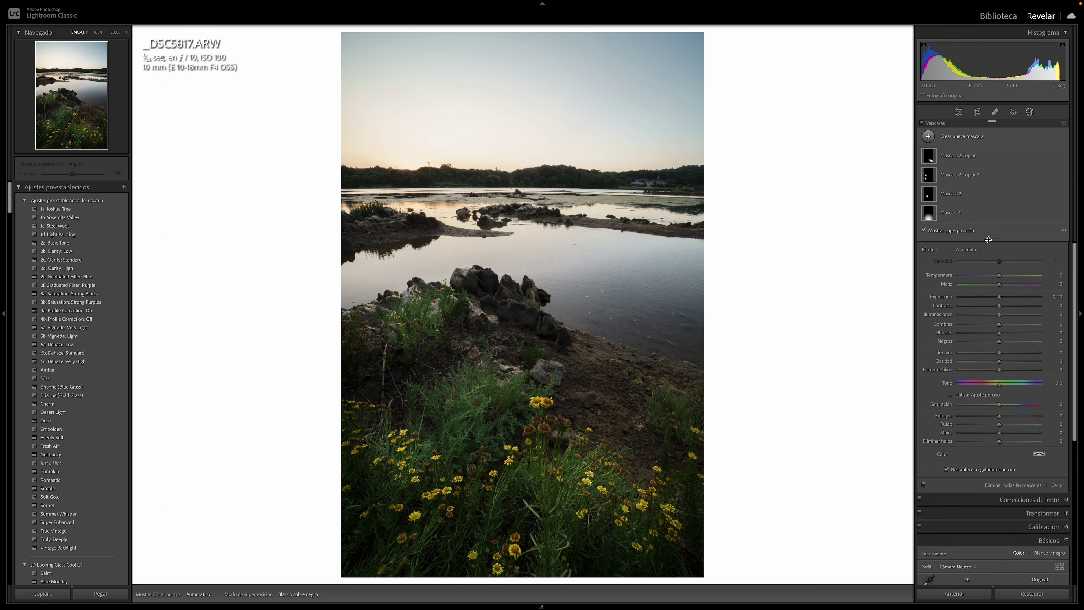
click(528, 207)
drag(387, 161, 676, 275)
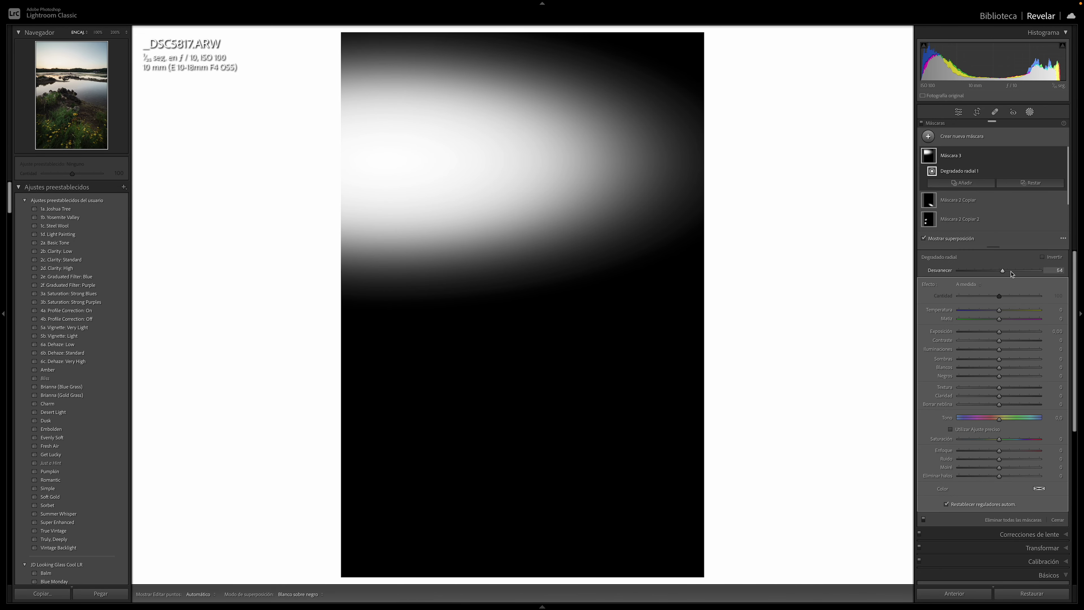
drag(1003, 272, 1042, 273)
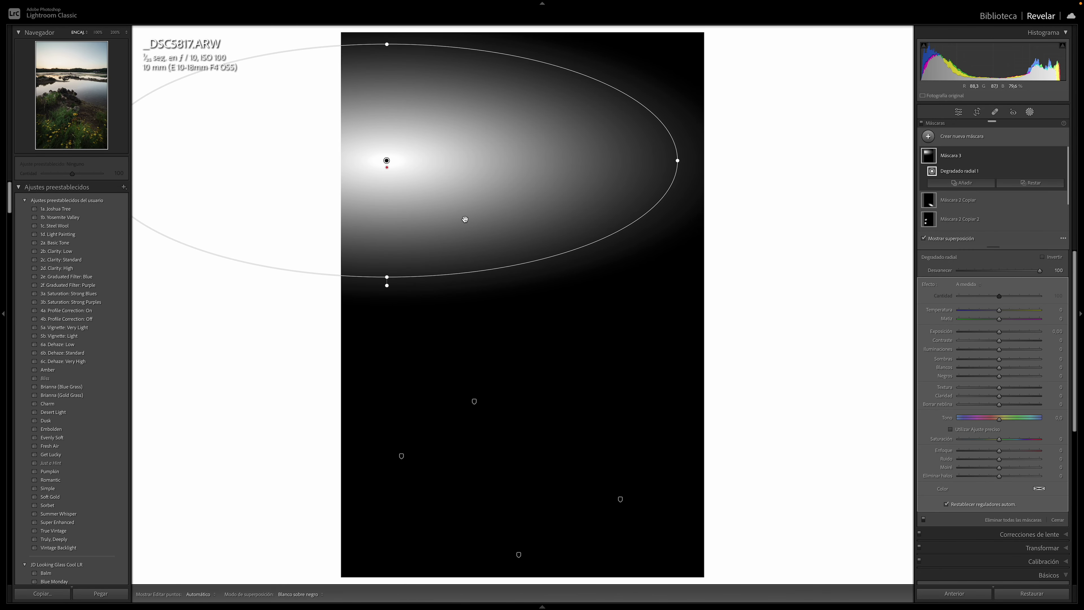
drag(387, 162, 407, 170)
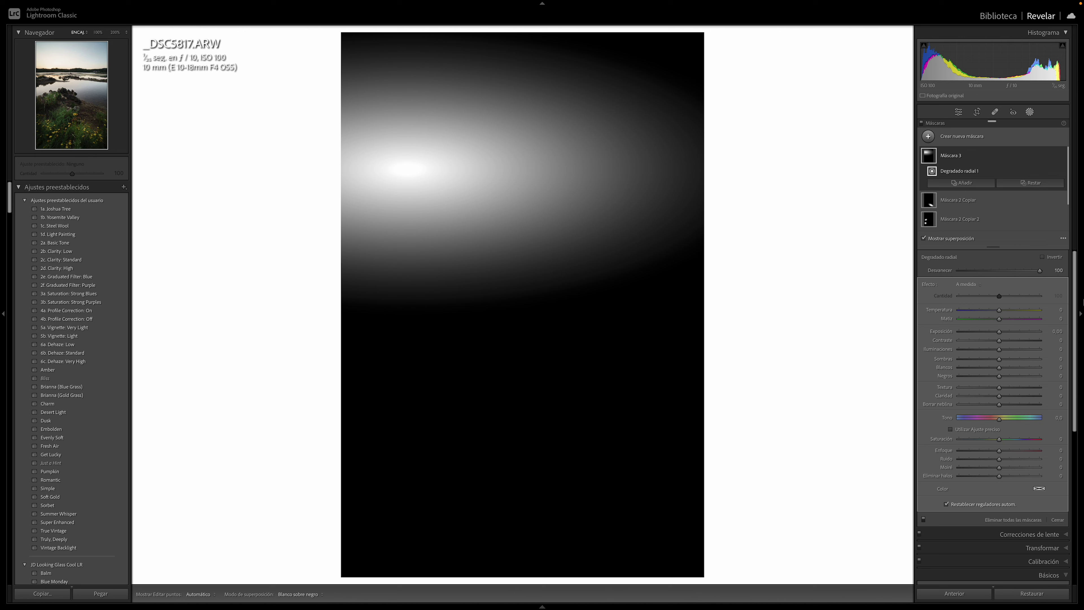
drag(999, 310, 1007, 336)
key(o)
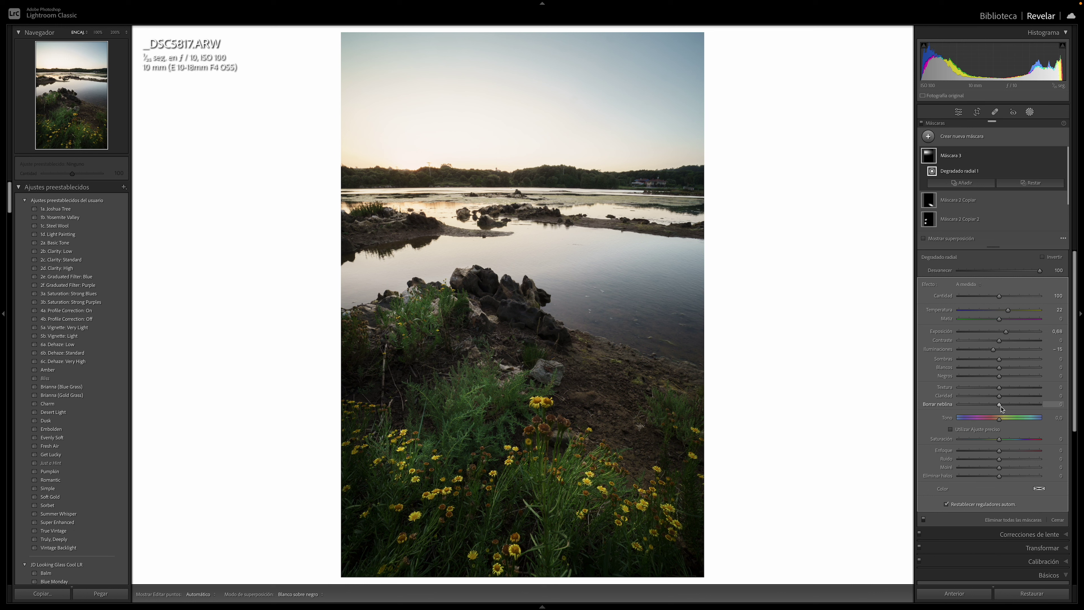
Add haze and a pale yellow tint to the sky mask, then lower its amount to 51
drag(998, 409, 977, 409)
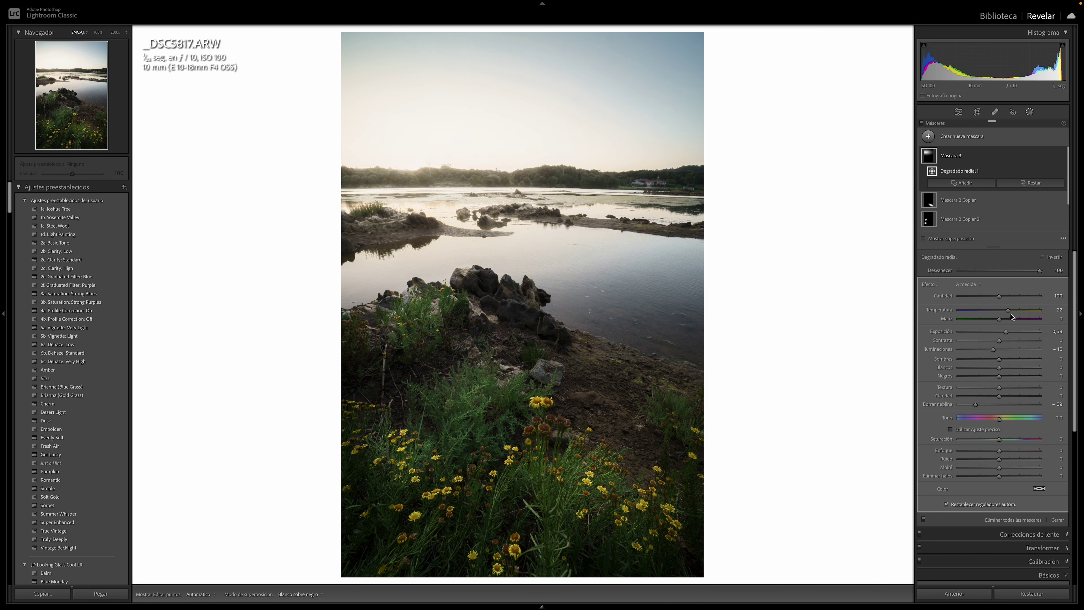
click(1034, 490)
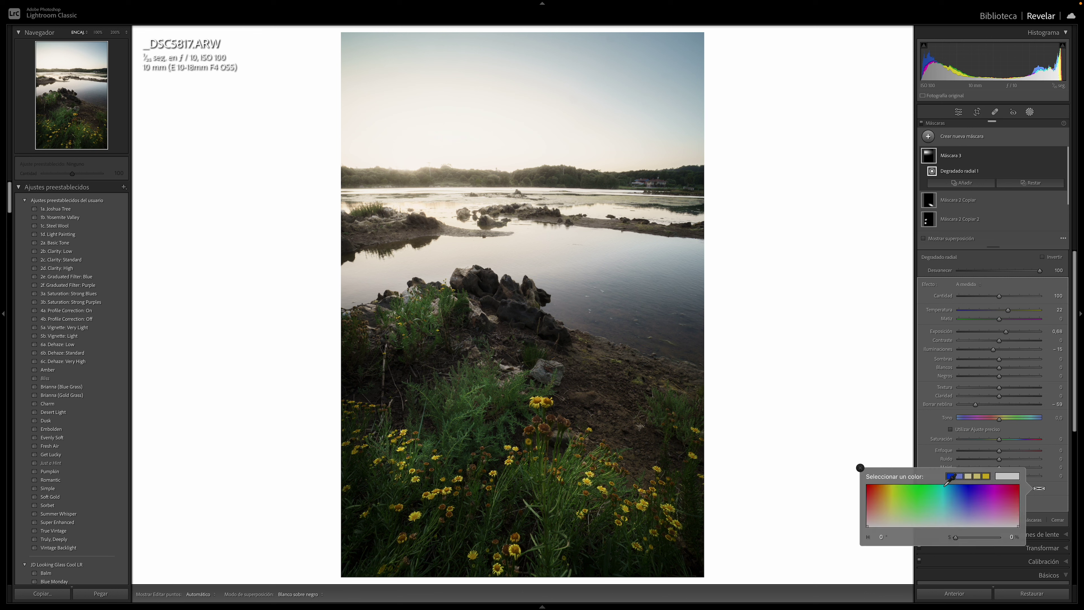
click(886, 485)
drag(886, 486, 886, 484)
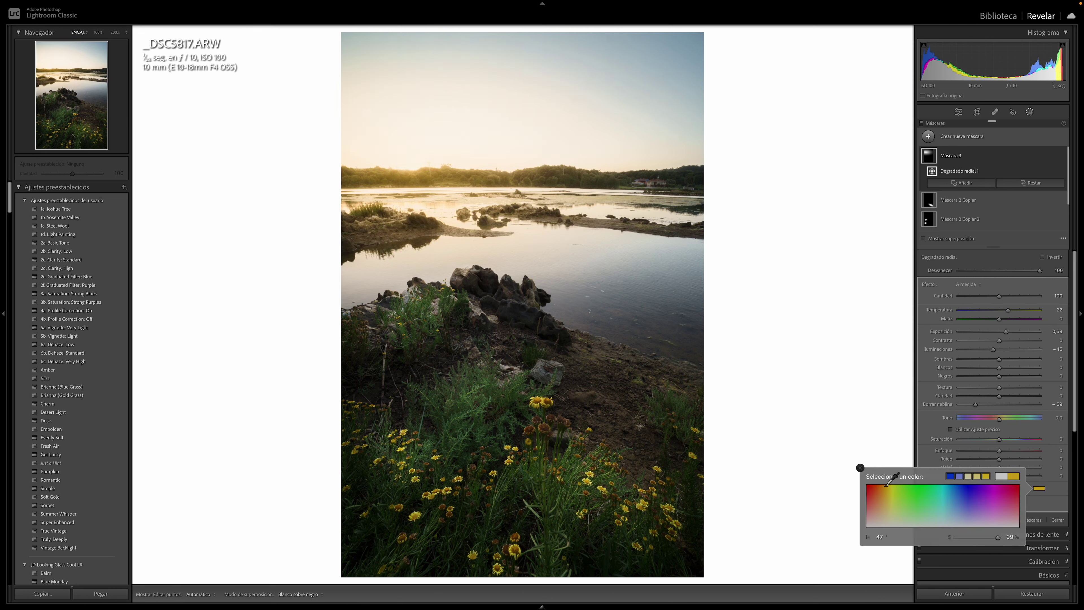
drag(998, 537, 970, 537)
click(860, 468)
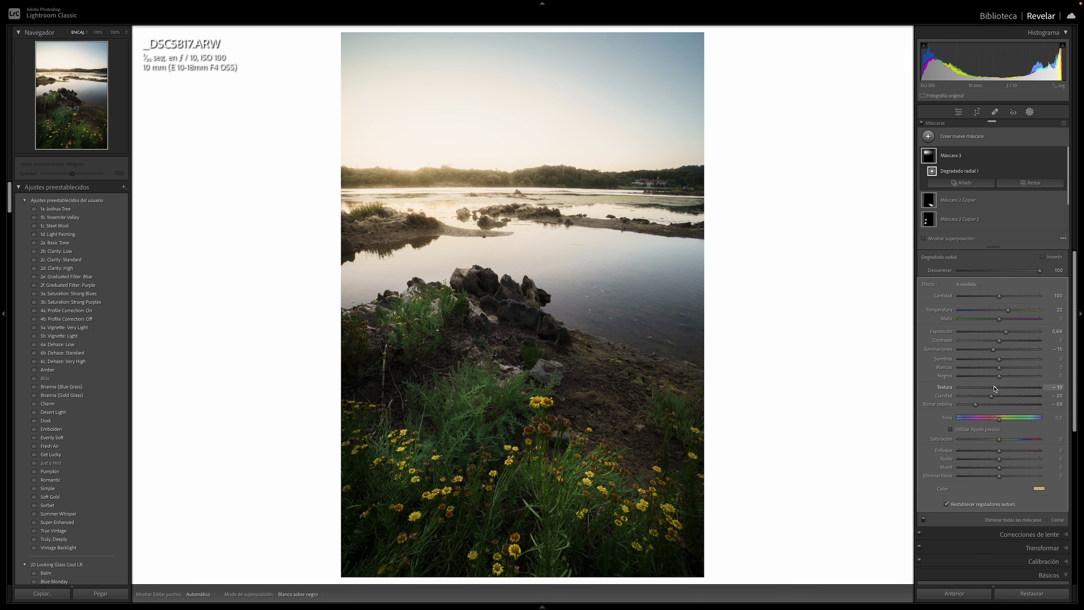
drag(407, 168, 412, 162)
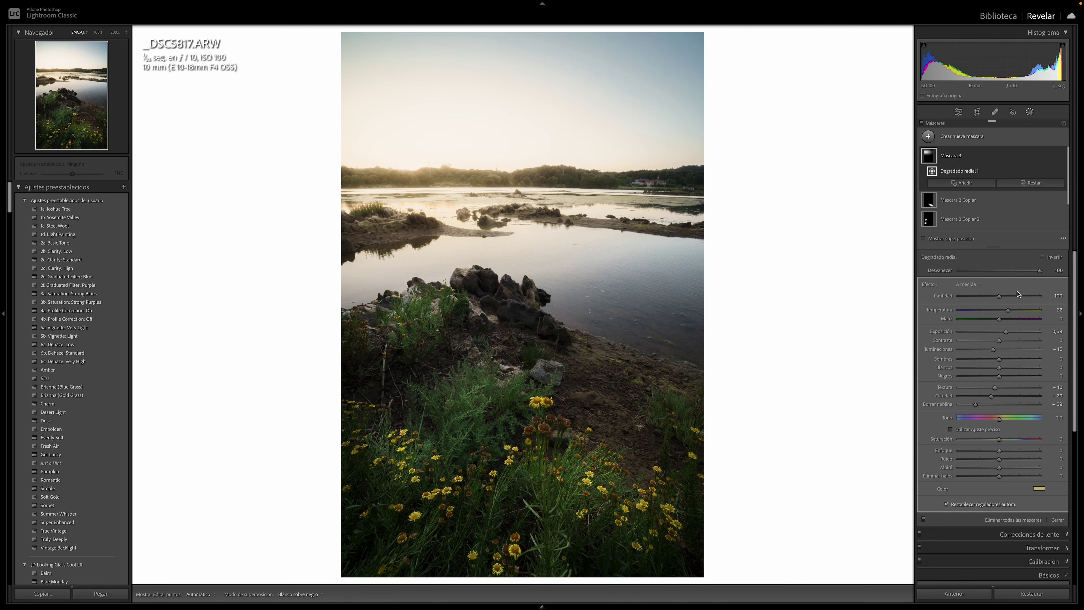
mouse_move(999, 296)
mouse_down()
mouse_move(971, 295)
mouse_move(967, 306)
mouse_up()
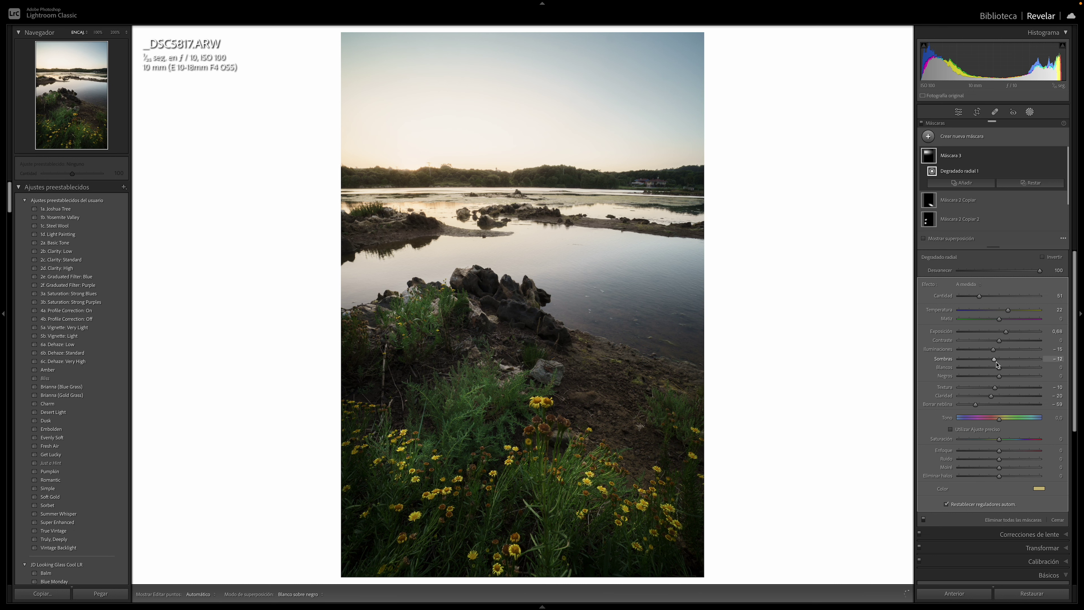
Adjust the sky glow strength to 44, toggling Máscara 3 on and off to compare
drag(980, 296, 987, 296)
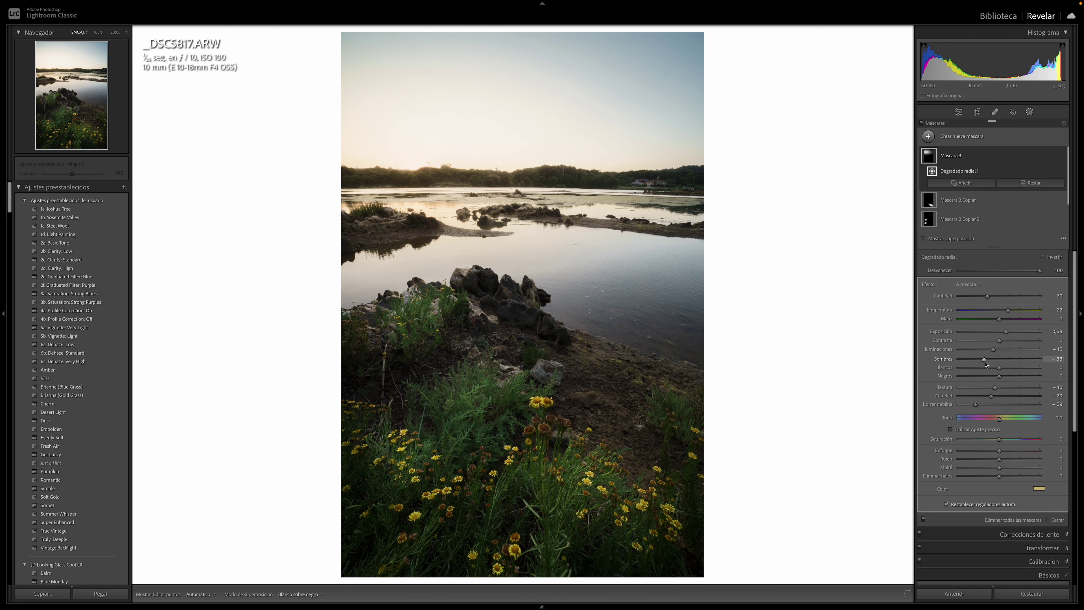
mouse_move(474, 254)
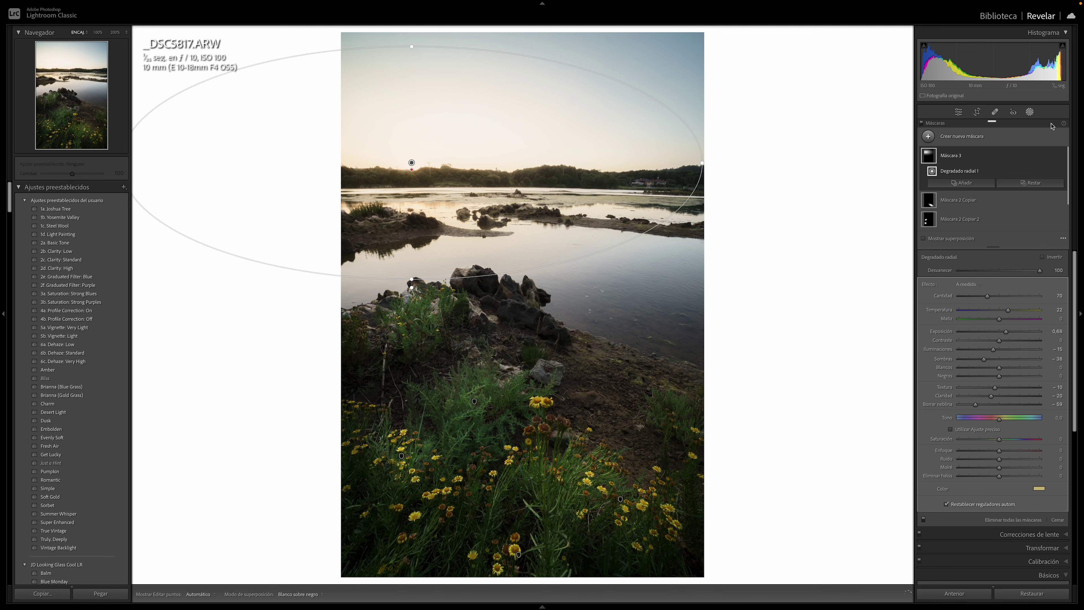
click(1062, 155)
drag(988, 300, 977, 300)
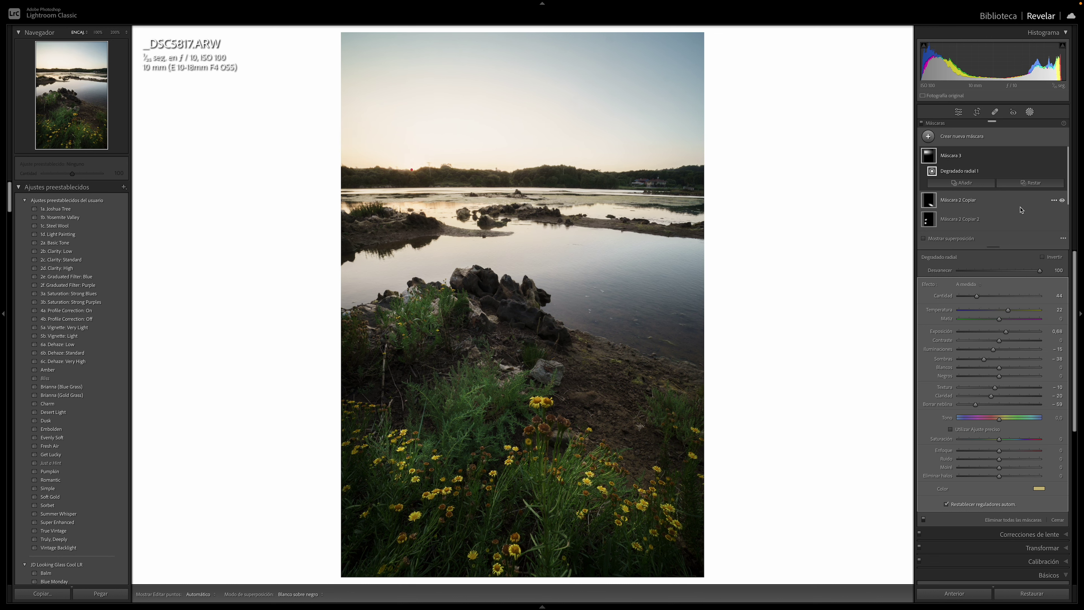
click(1063, 156)
click(1062, 156)
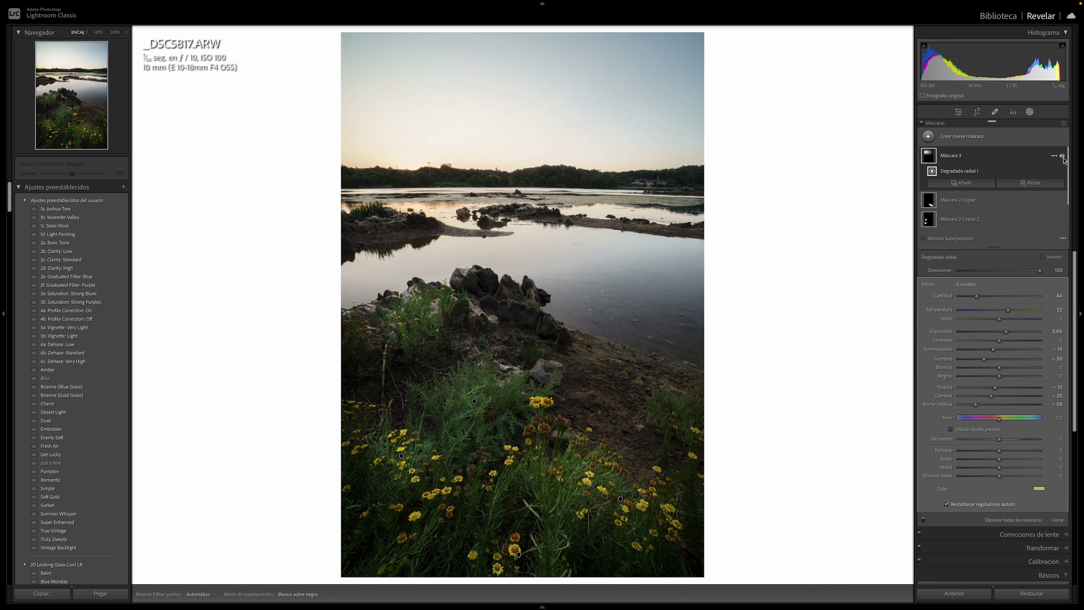
Stretch, narrow, tilt and shift the glow ellipse over the sky, raising its strength to 59
drag(410, 164, 422, 171)
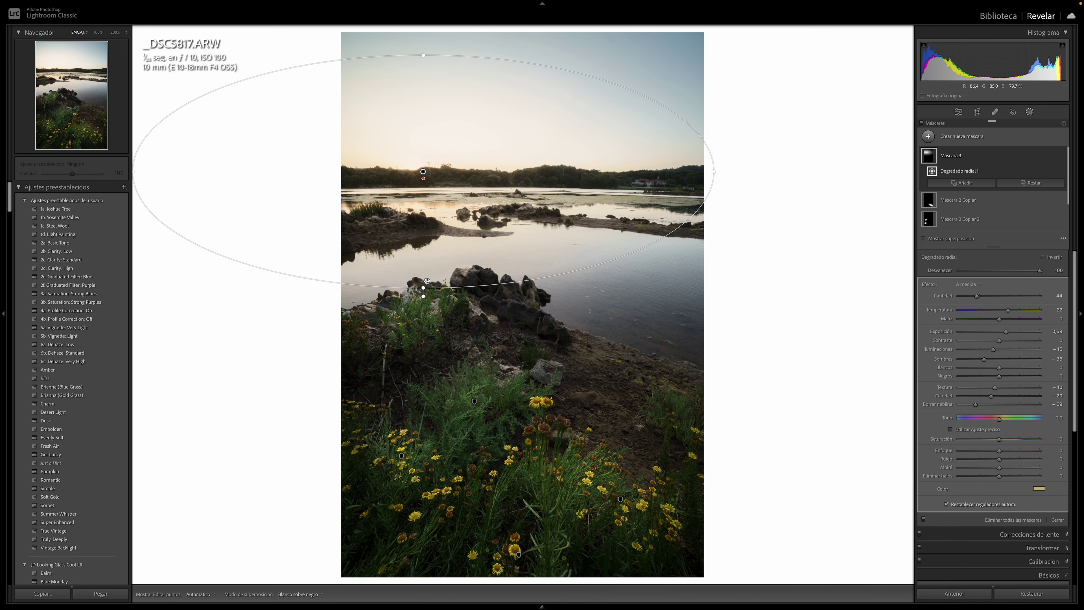
drag(424, 287, 455, 537)
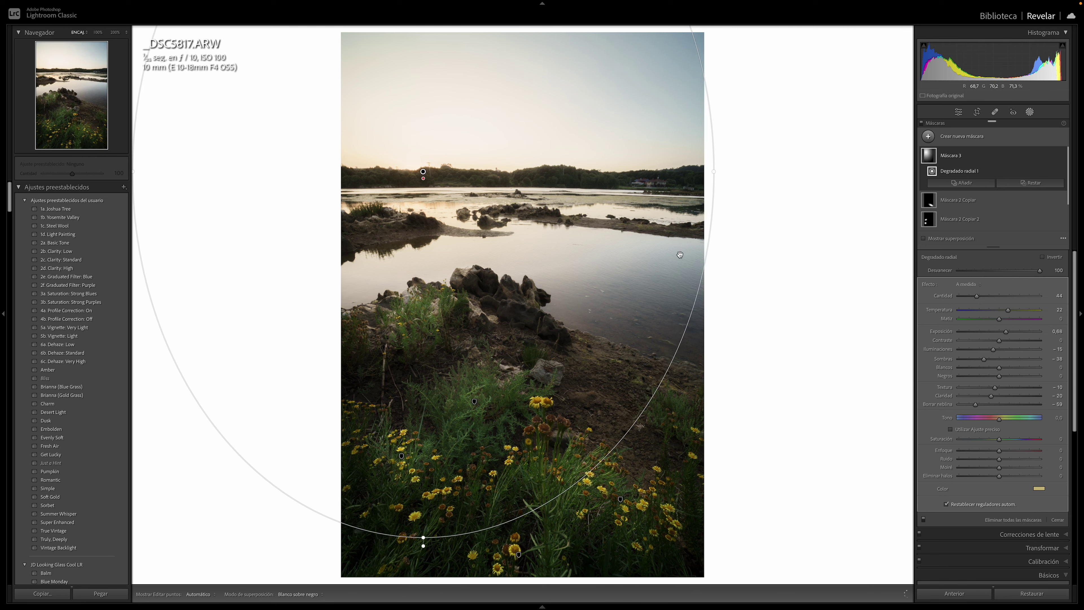
drag(715, 171, 578, 172)
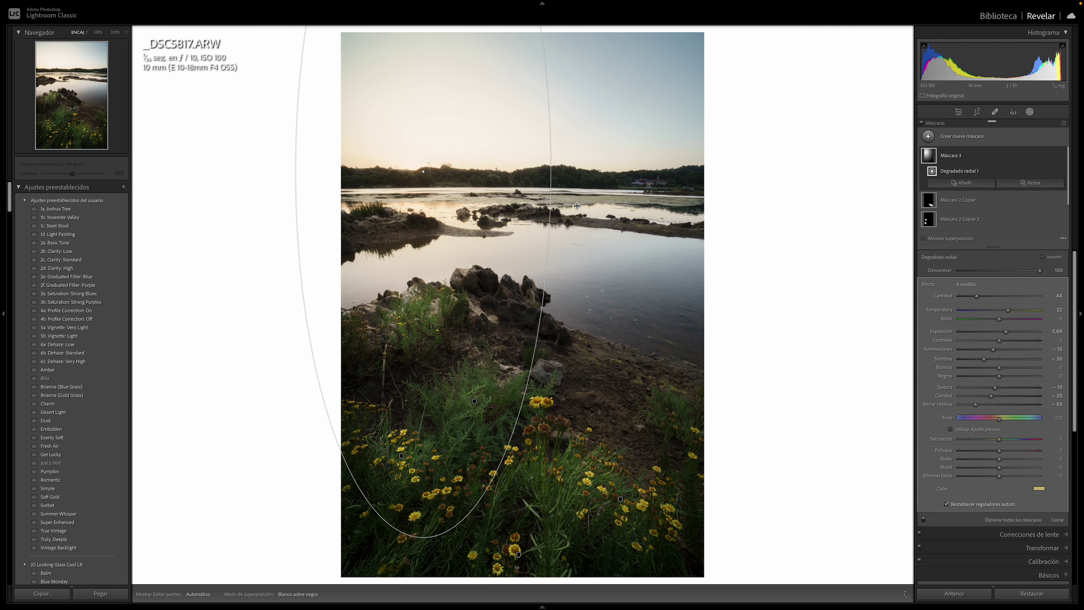
mouse_move(426, 555)
mouse_down()
mouse_move(695, 336)
mouse_move(721, 169)
mouse_up()
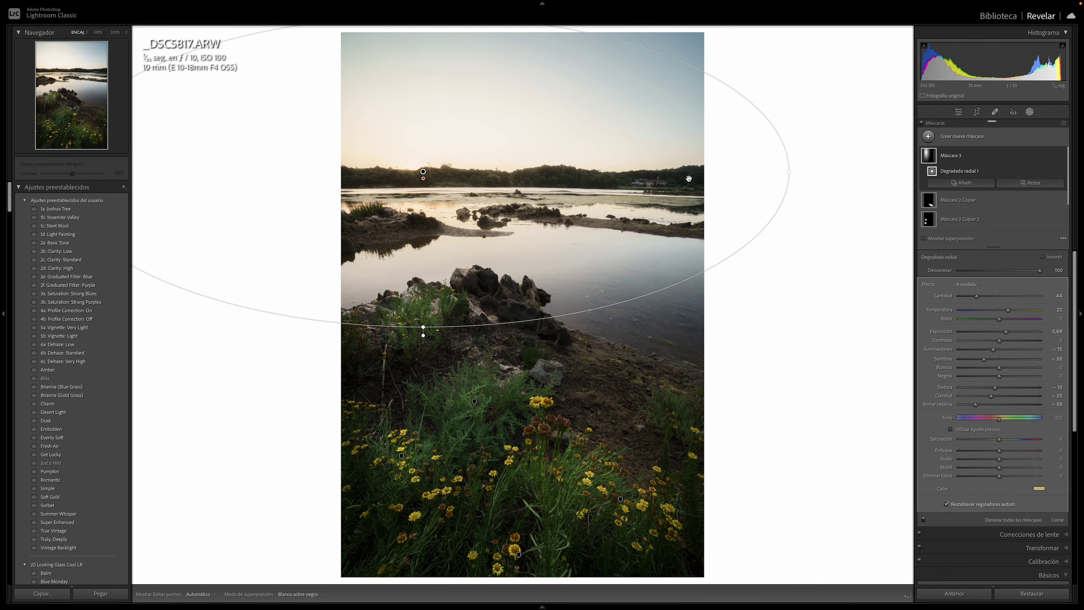
drag(422, 172, 330, 176)
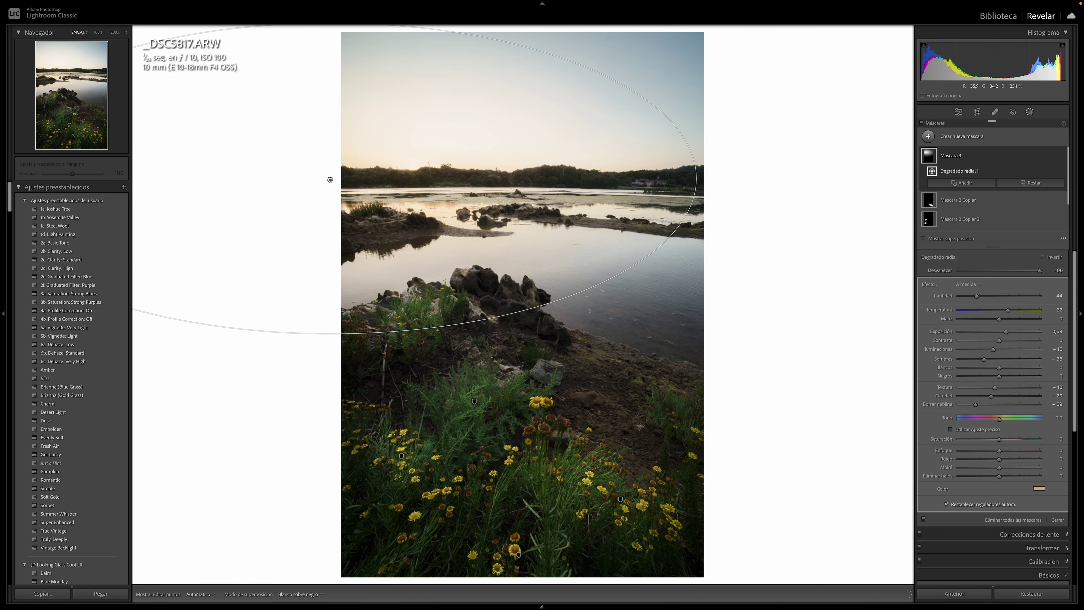
drag(976, 296, 999, 296)
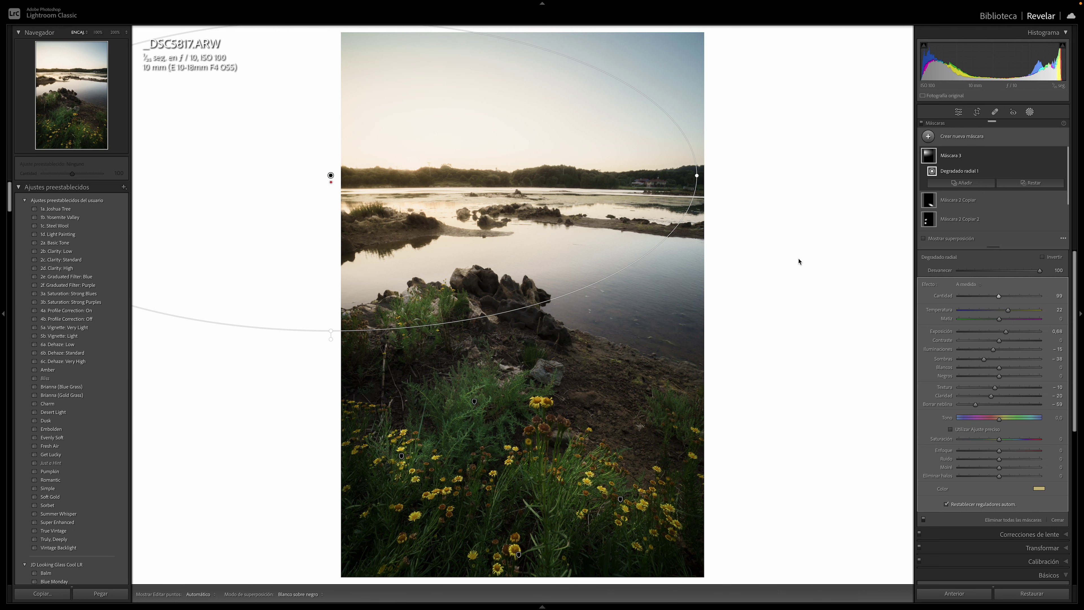
Switch to the side-by-side Before/After view (Y) and close the Masks panel
key(y)
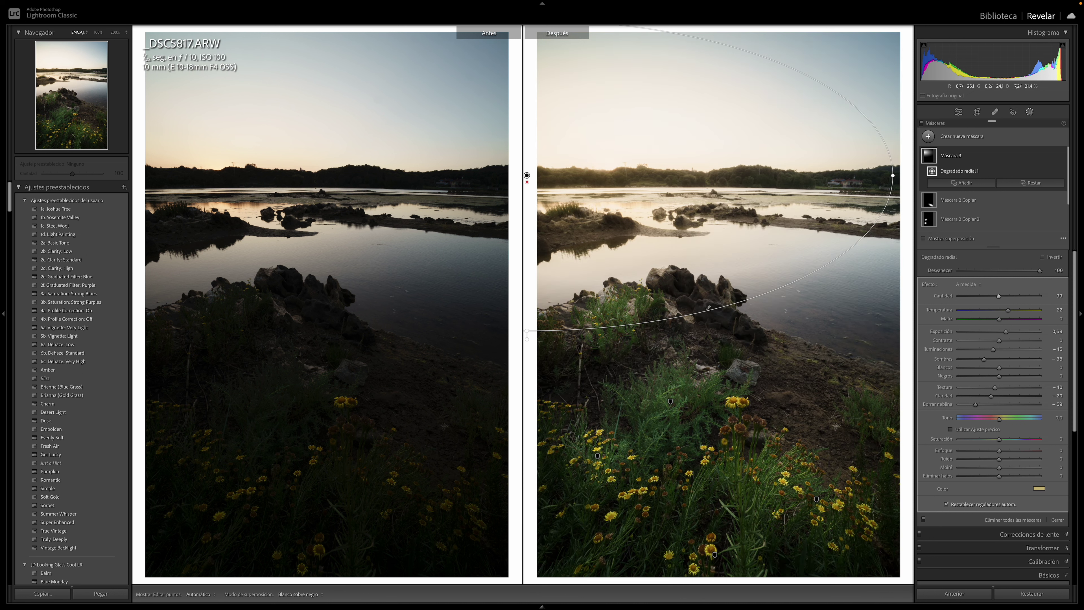
click(1029, 112)
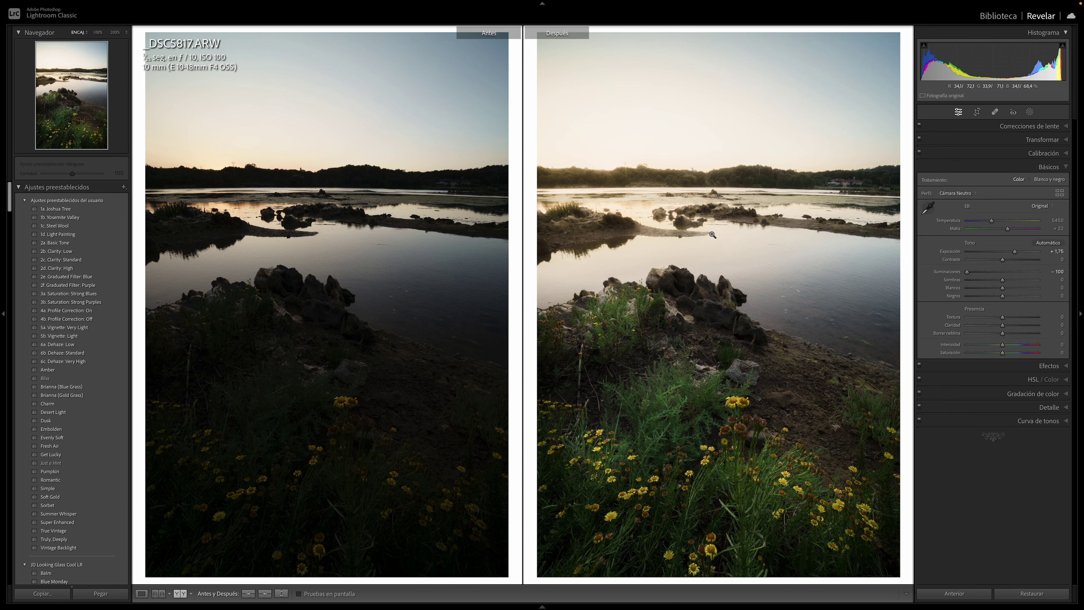